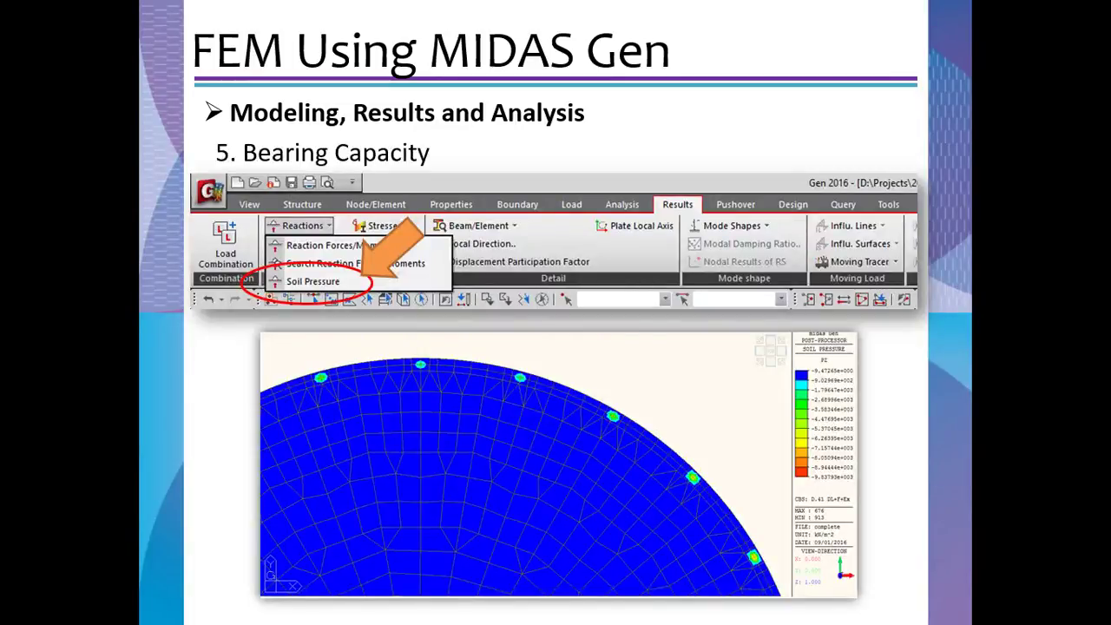
Switch to midas Gen and examine the Sig-xx plate stress contours around the anchor chairs at the tank's base.
key("alt+Tab")
key("alt+Tab")
key("alt+Tab")
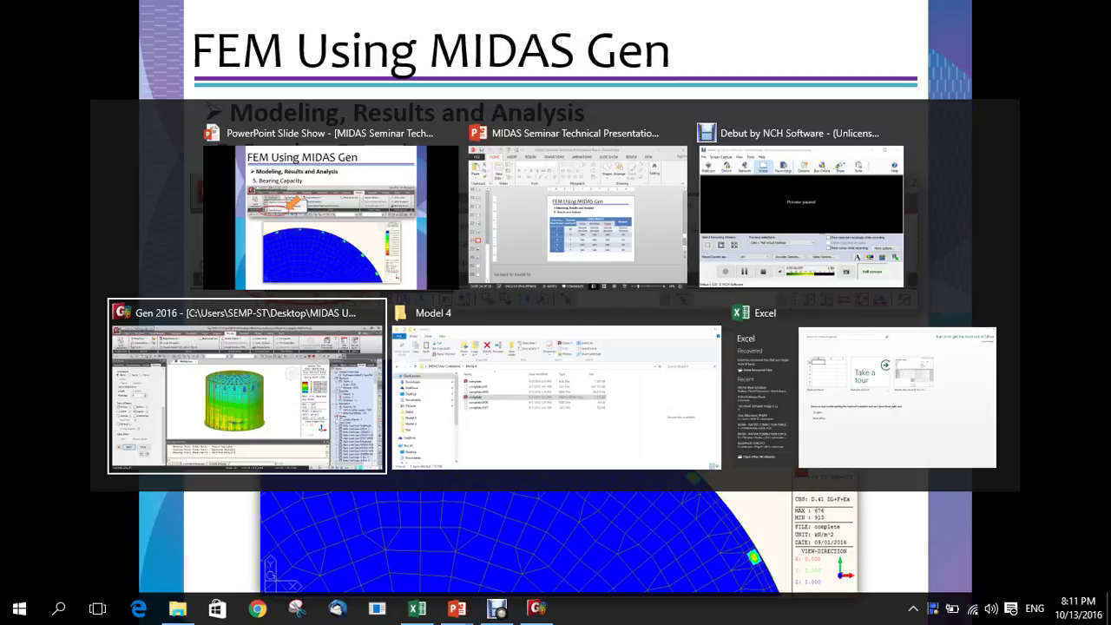
scroll(440, 438, "up", 10)
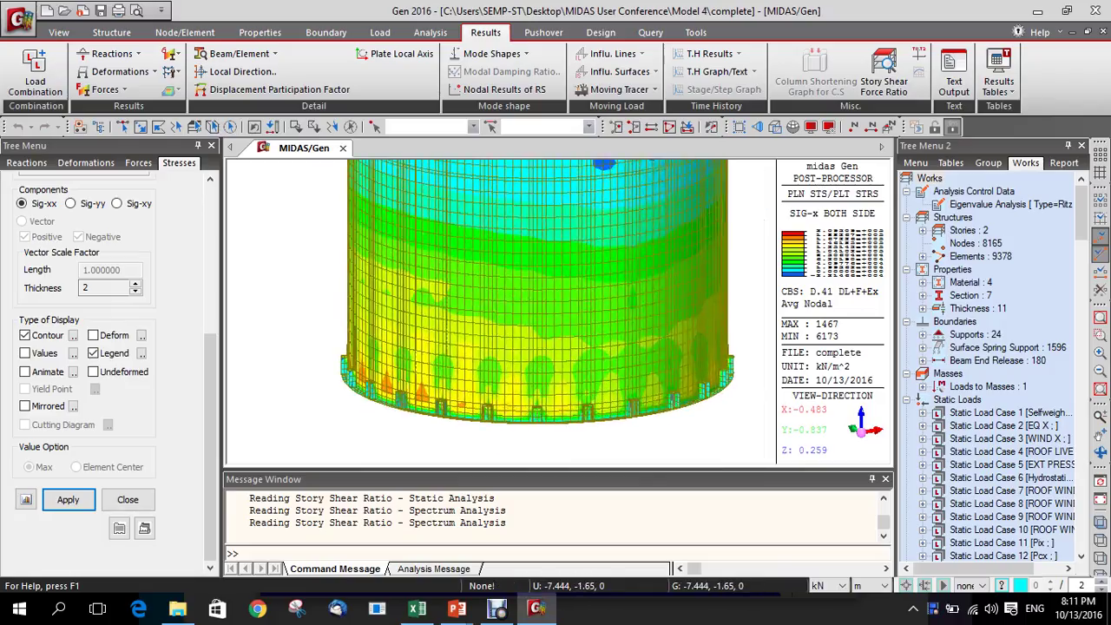
scroll(564, 443, "up", 3)
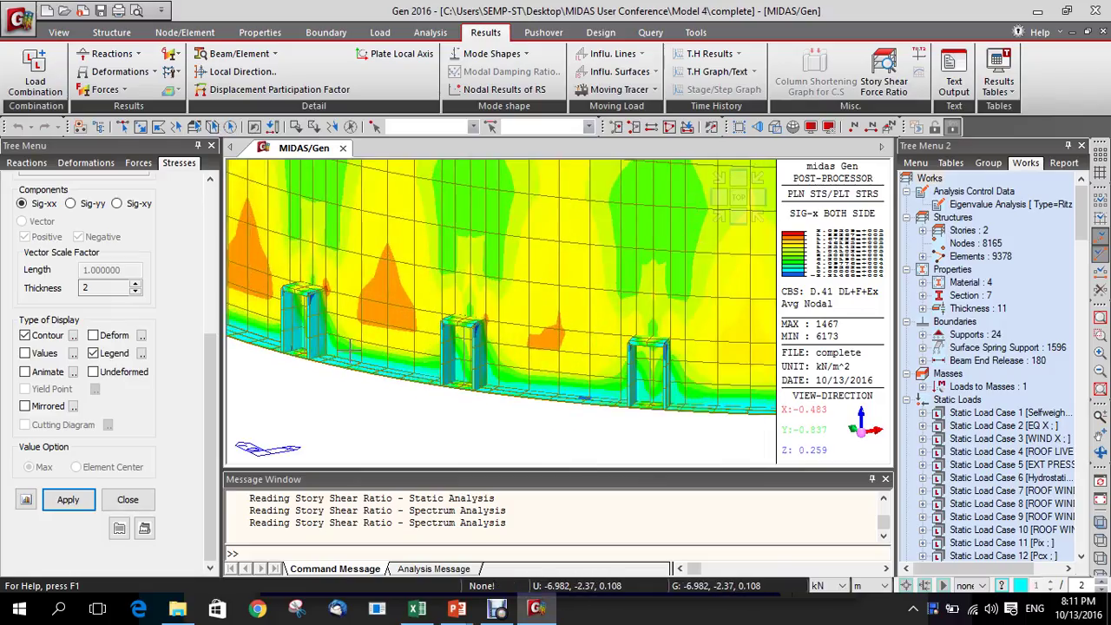
middle_click_drag(595, 399, 651, 445)
middle_click_drag(607, 365, 614, 387)
scroll(403, 347, "up", 5)
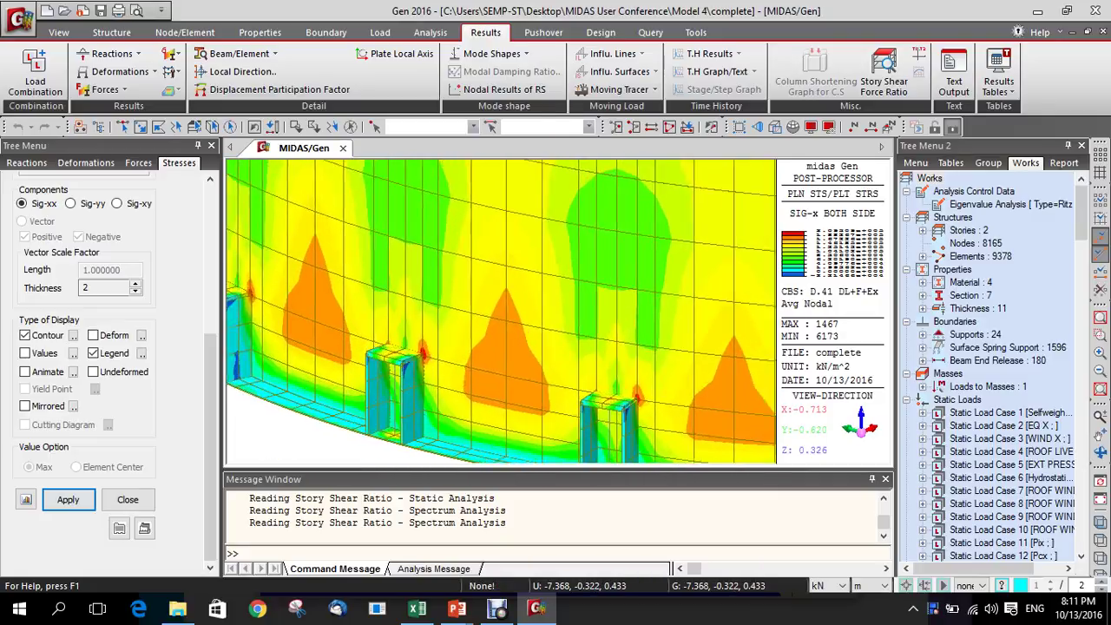
scroll(431, 339, "up", 3)
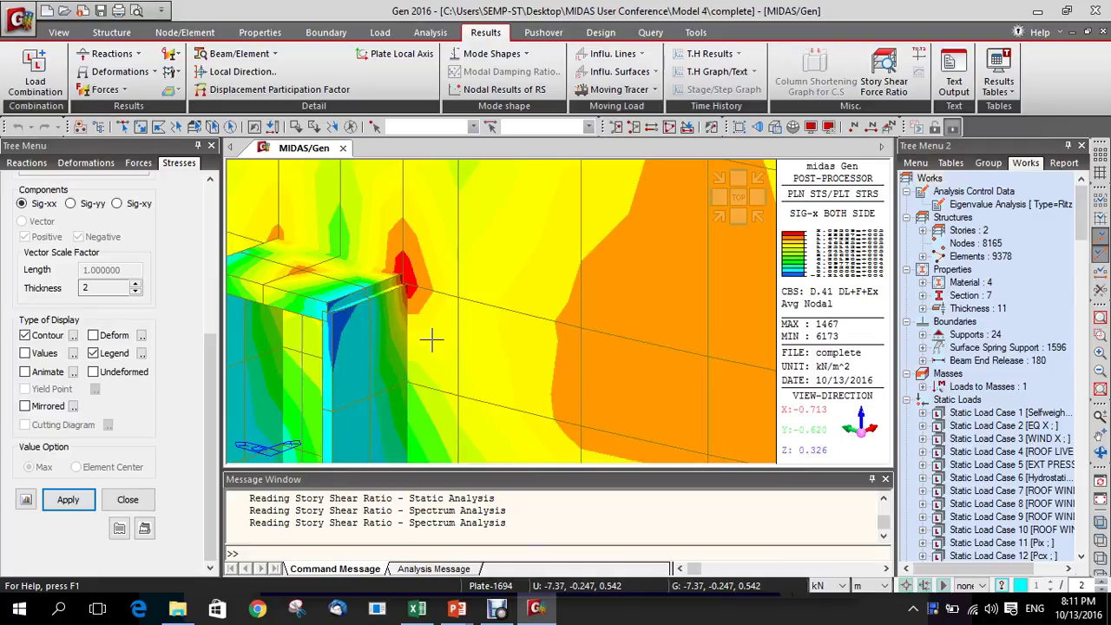
scroll(141, 354, "up", 5)
scroll(112, 364, "up", 2)
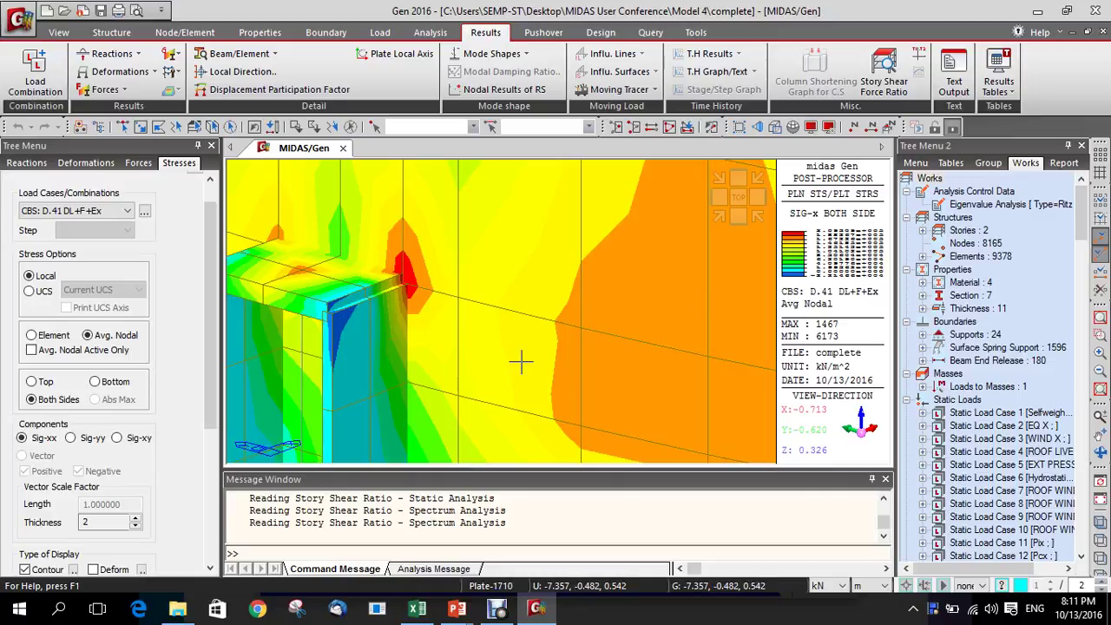
scroll(489, 344, "down", 2)
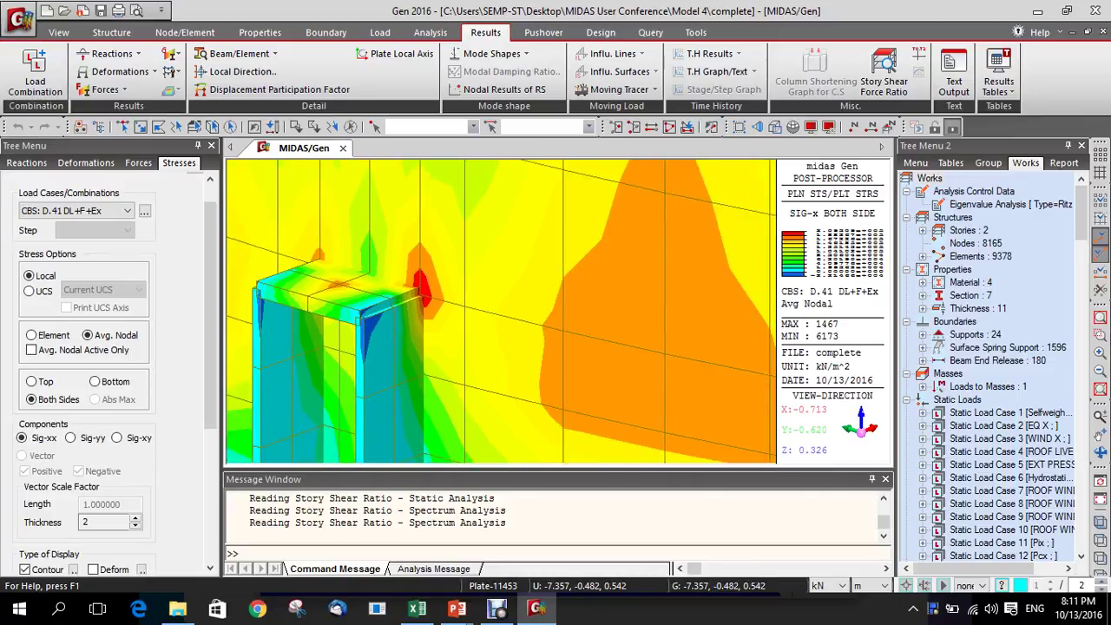
Set the plate stress options to UCS with the Max-Shear component, keeping load combination CBS: D.41 DL+F+Ex.
left_click(127, 210)
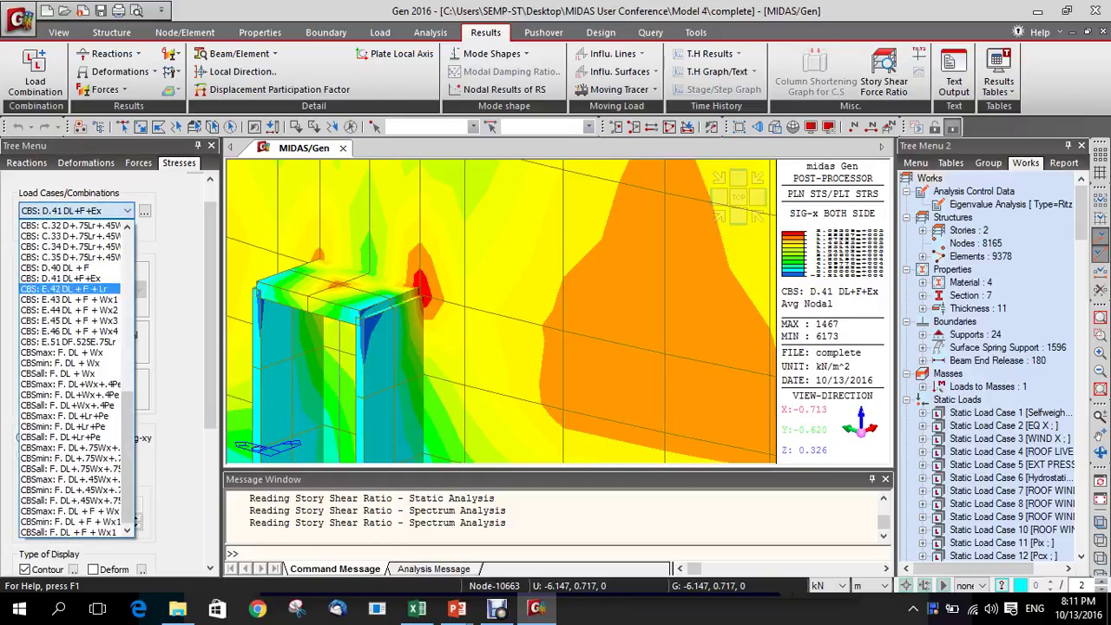
key("Escape")
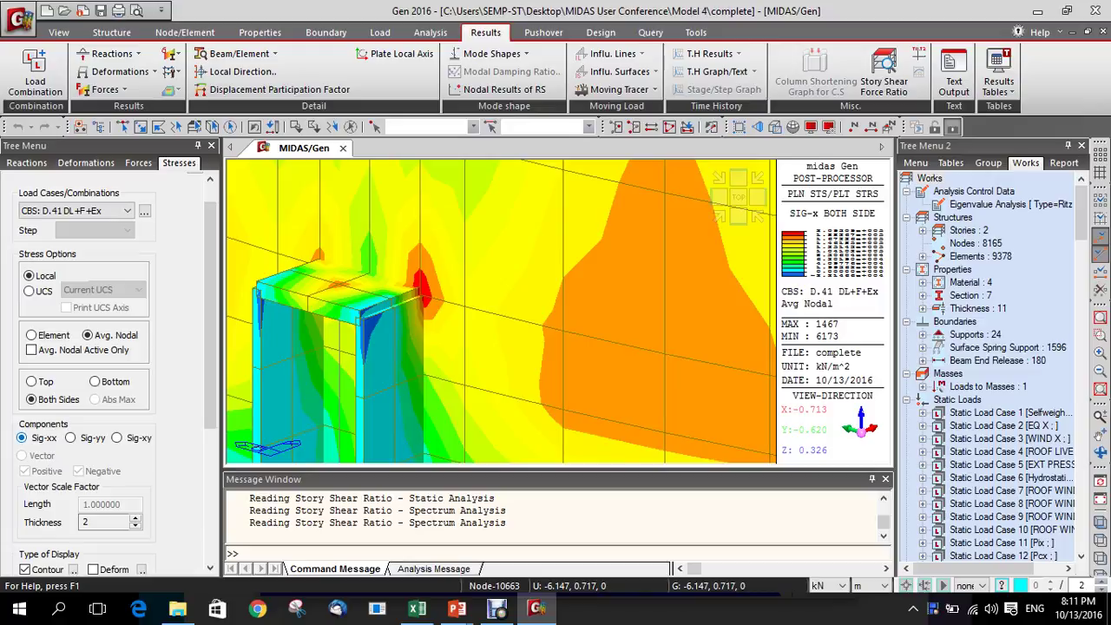
left_click(30, 291)
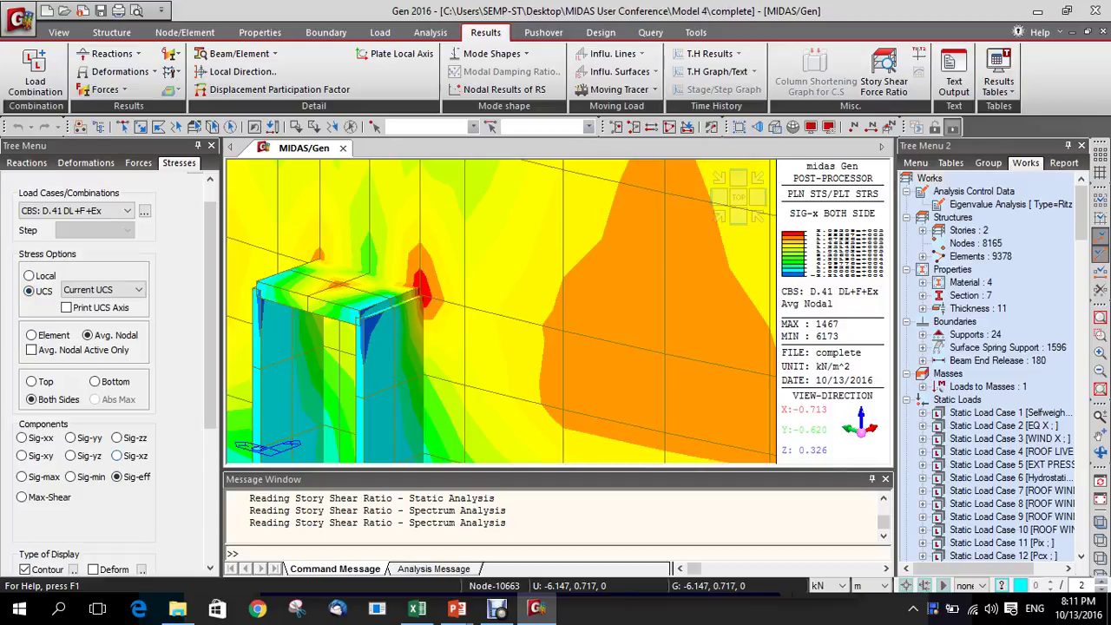
scroll(113, 373, "down", 2)
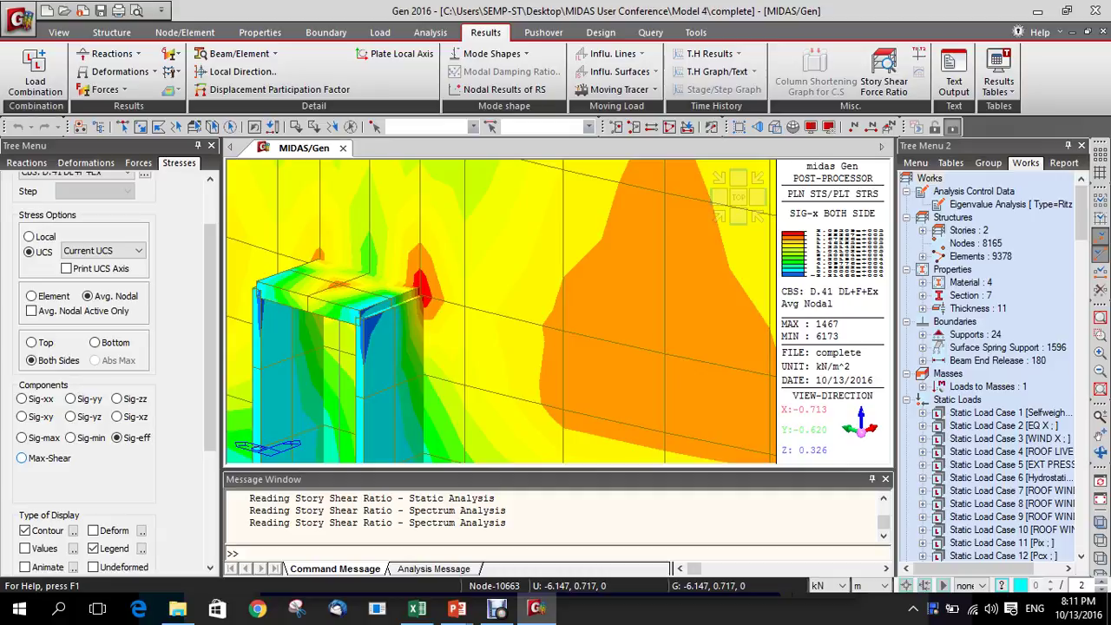
left_click(21, 458)
scroll(78, 391, "down", 3)
scroll(78, 364, "down", 2)
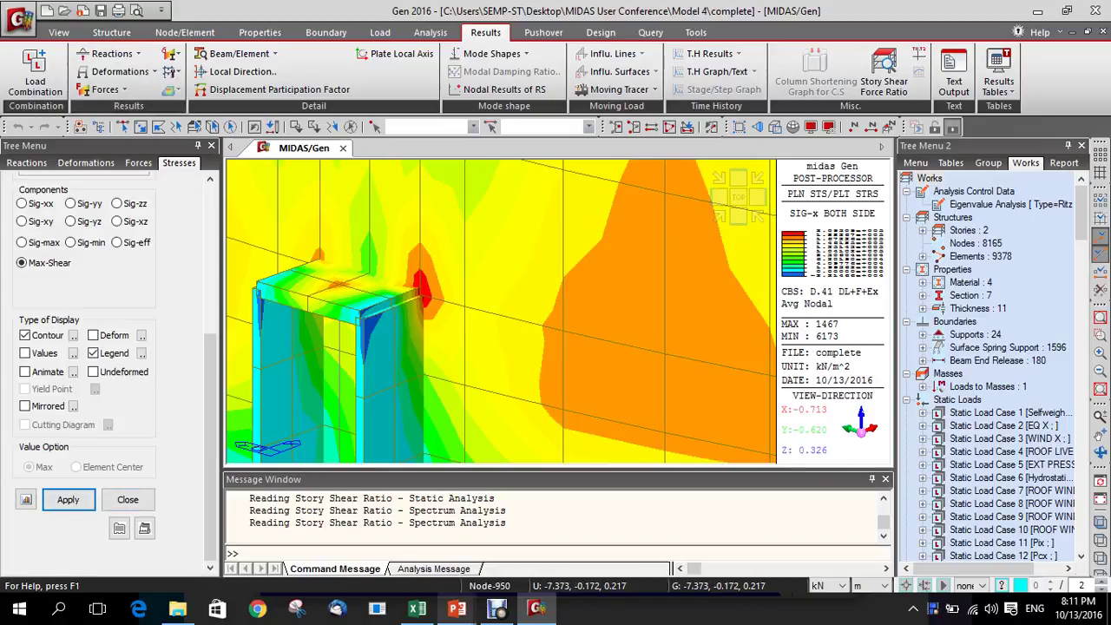
Switch to the PowerPoint slide show to view the Bearing Capacity slide and return to midas Gen.
mouse_move(456, 609)
left_click(534, 538)
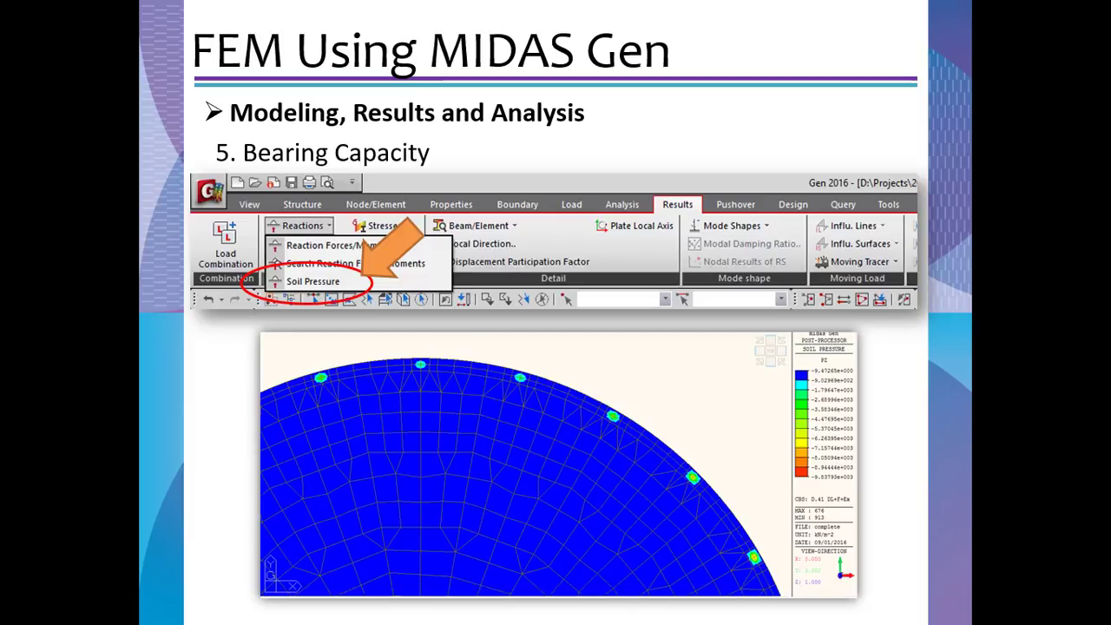
key("alt+Tab")
key("alt+Tab")
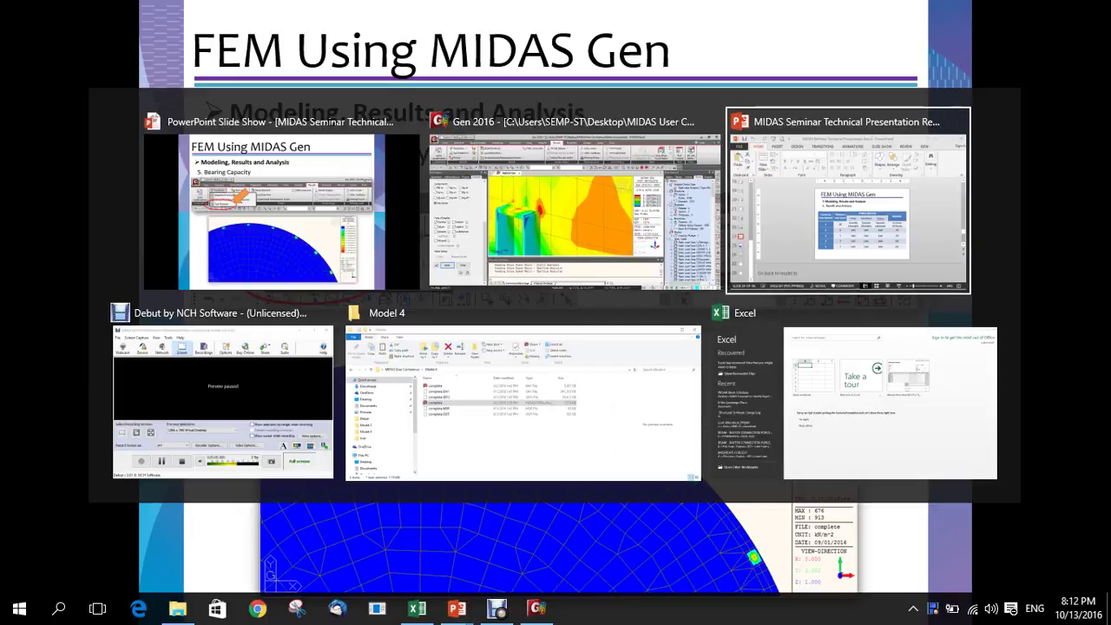
key("alt+Tab")
key("alt+Tab")
key("alt+Tab")
key("alt+Tab")
key("alt+Tab")
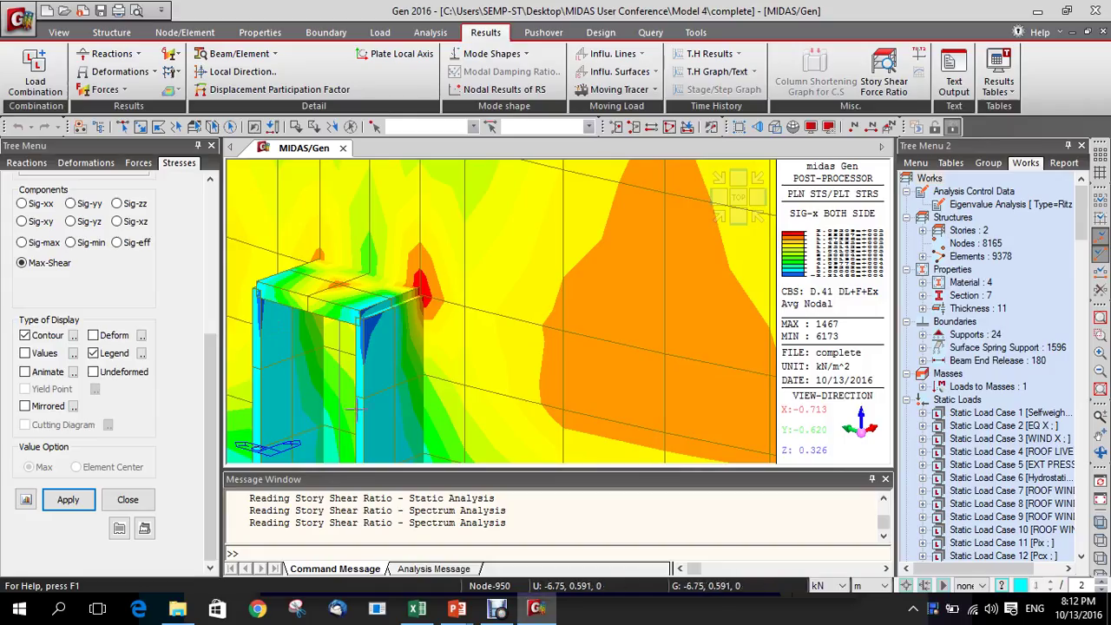
Open the Soil Pressure reaction results and set the load combination to CBS: D.40 DL + F.
left_click(109, 53)
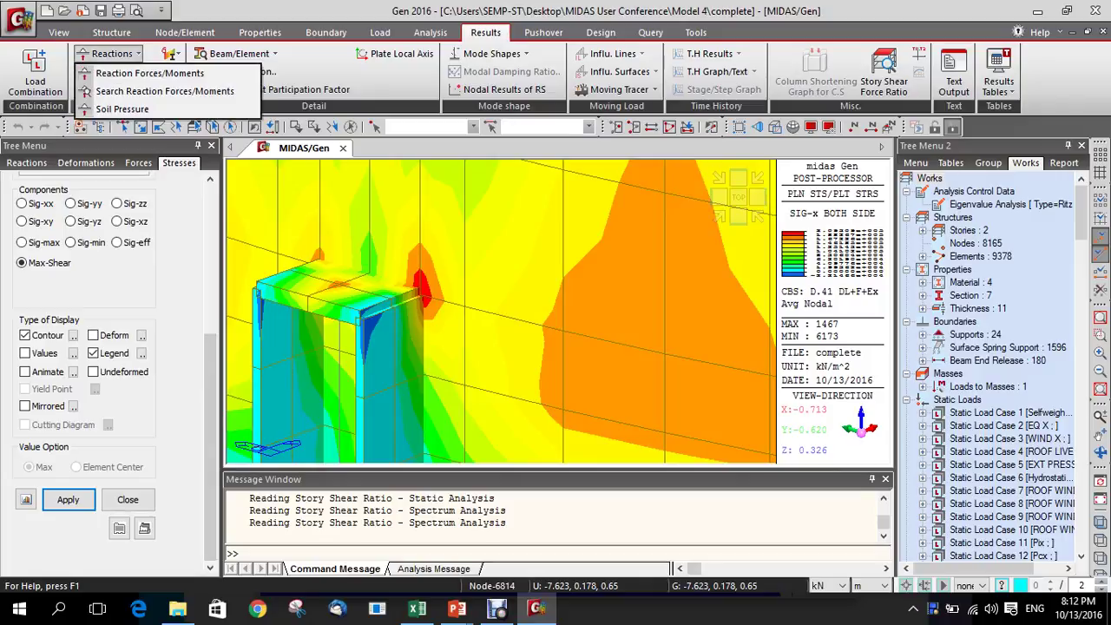
left_click(122, 109)
scroll(390, 337, "down", 5)
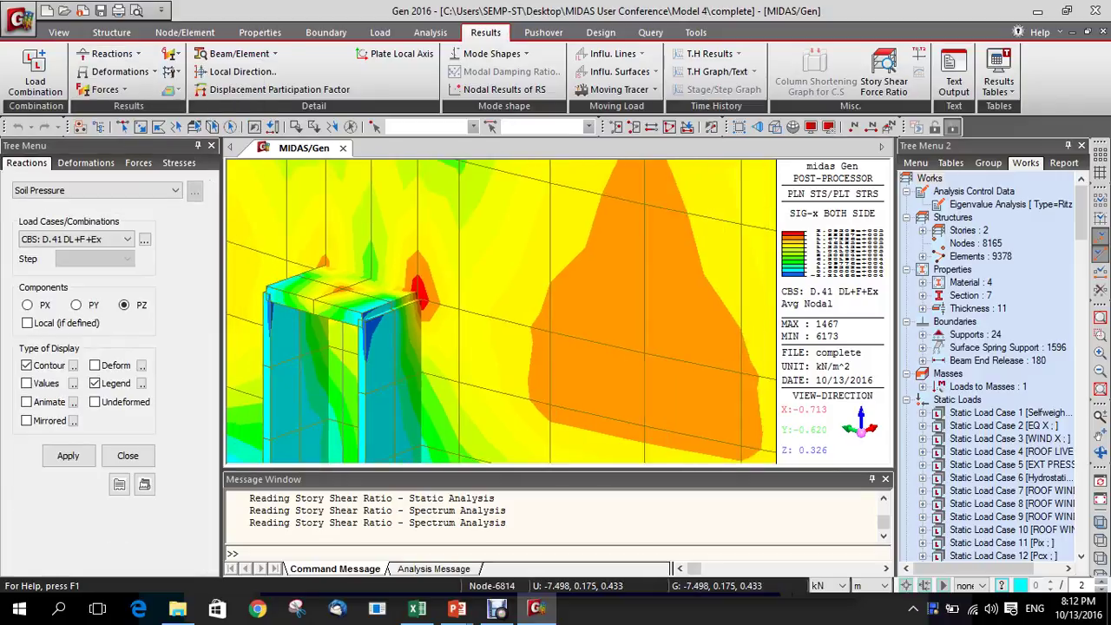
scroll(390, 338, "down", 9)
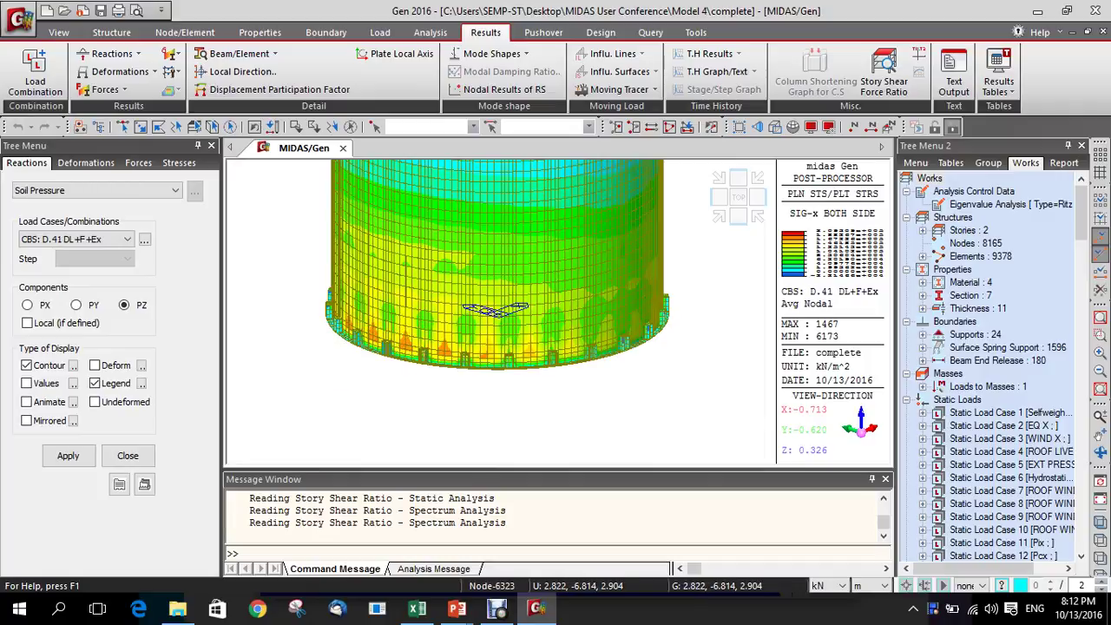
left_click(74, 239)
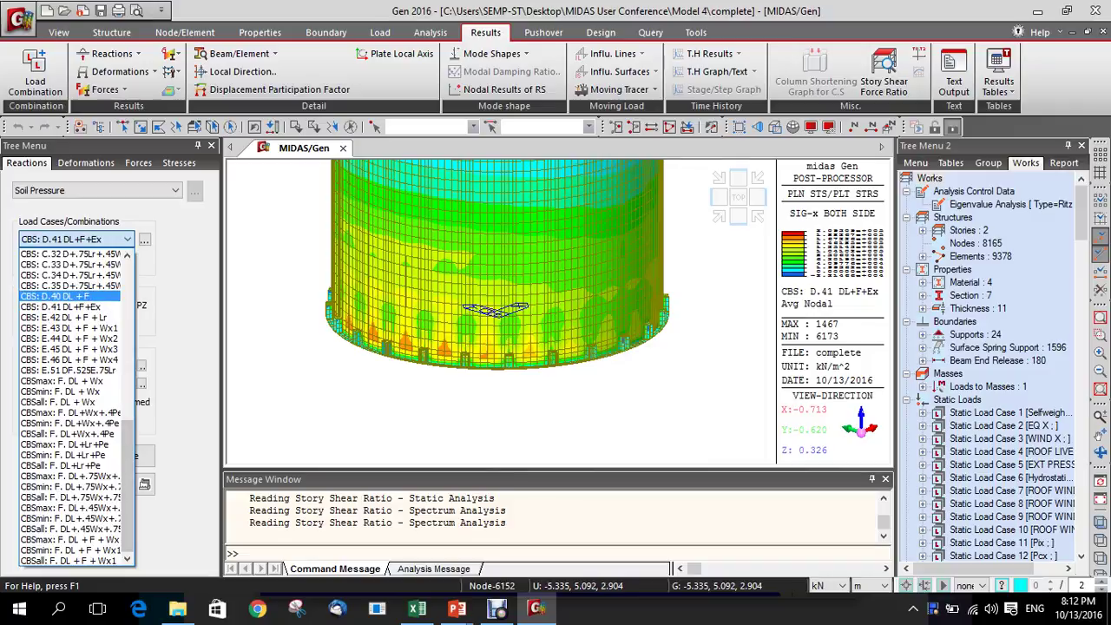
left_click(56, 296)
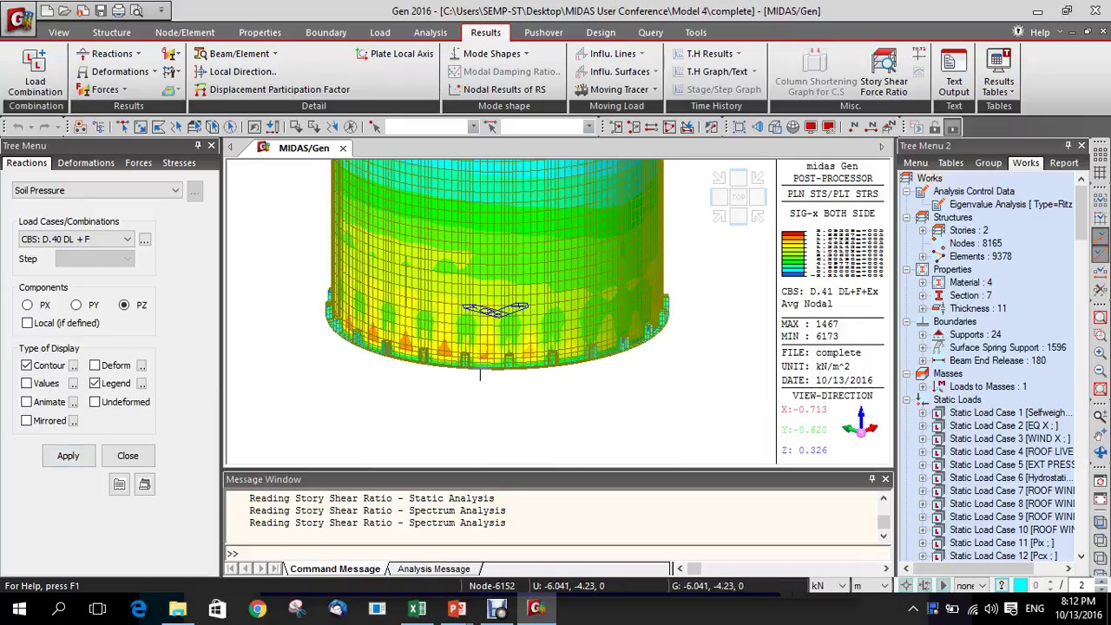
Window-select the base plate elements along the tank's bottom edge in side view and activate only those.
middle_click_drag(449, 373, 443, 325, "ctrl")
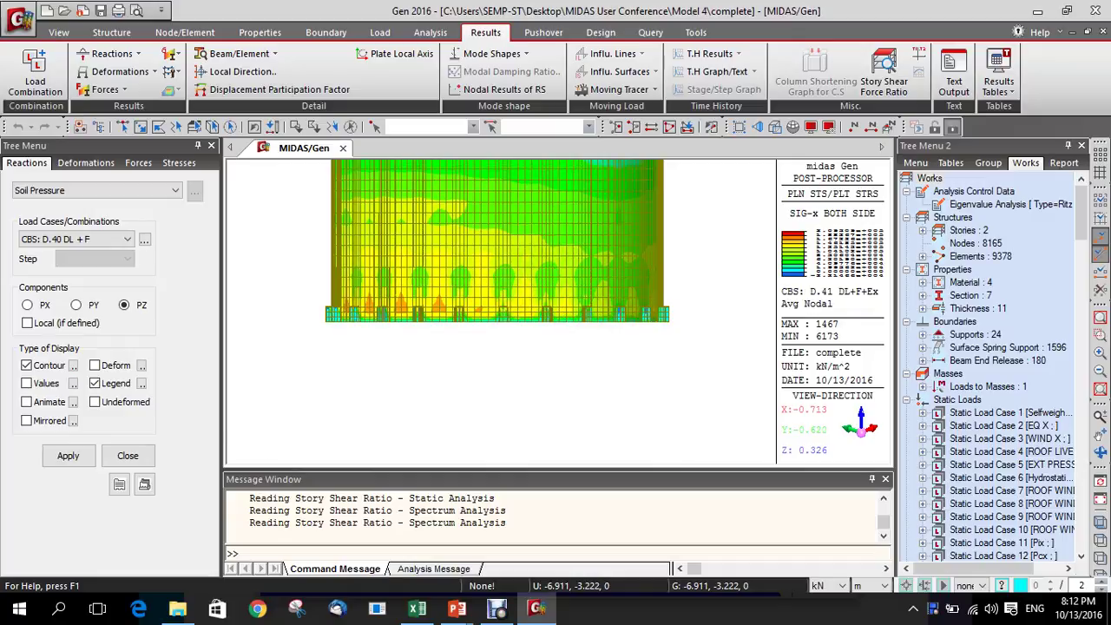
left_click(122, 127)
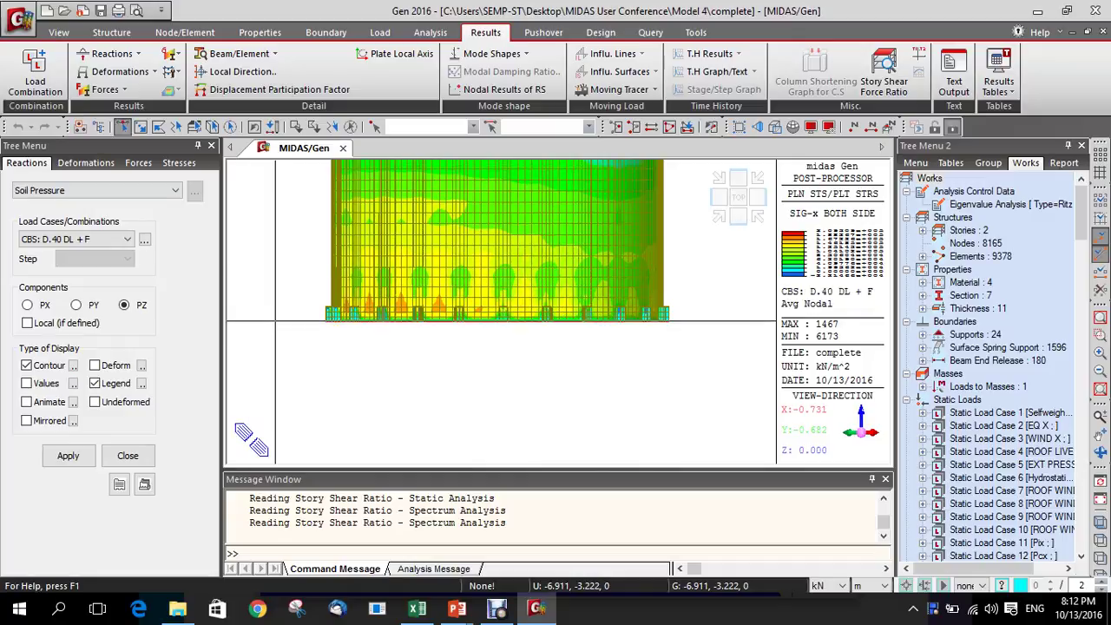
left_click_drag(274, 318, 745, 393)
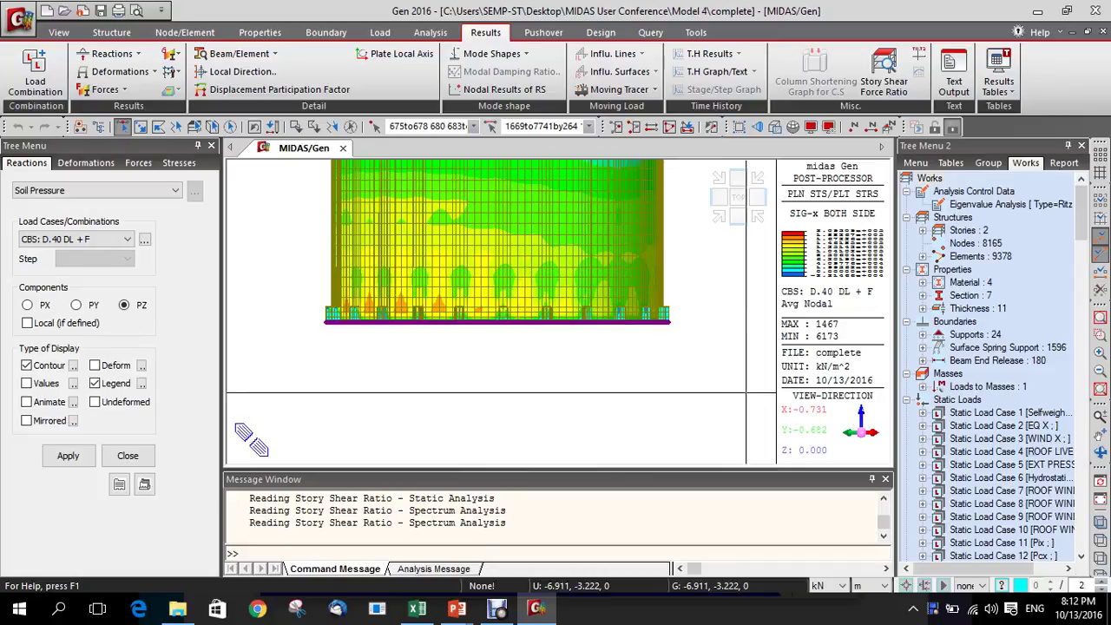
key("F2")
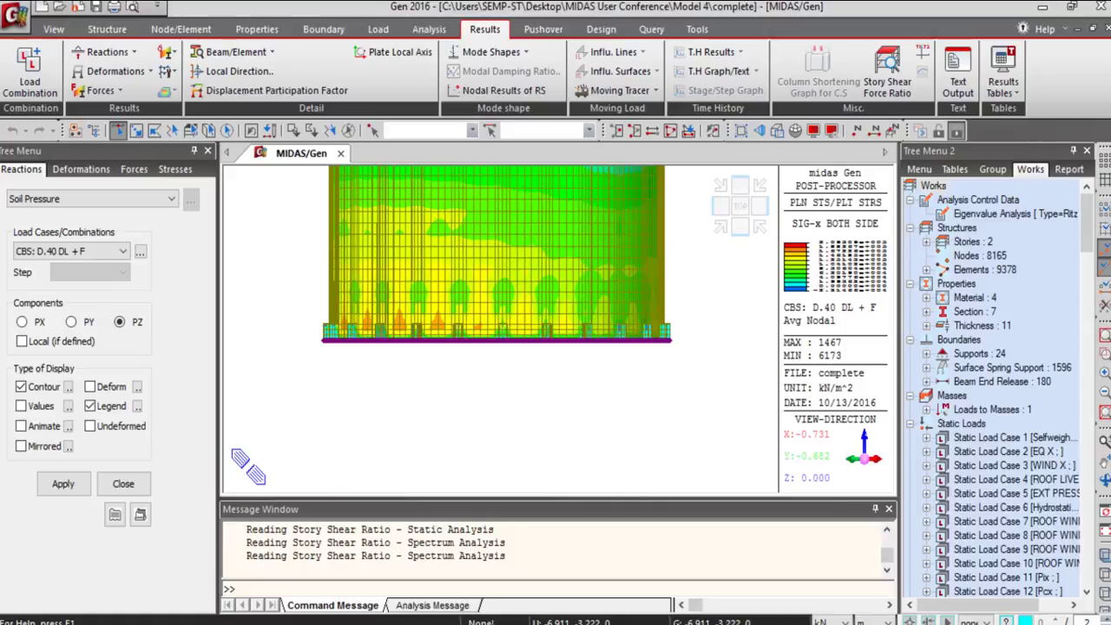
key("alt+Tab")
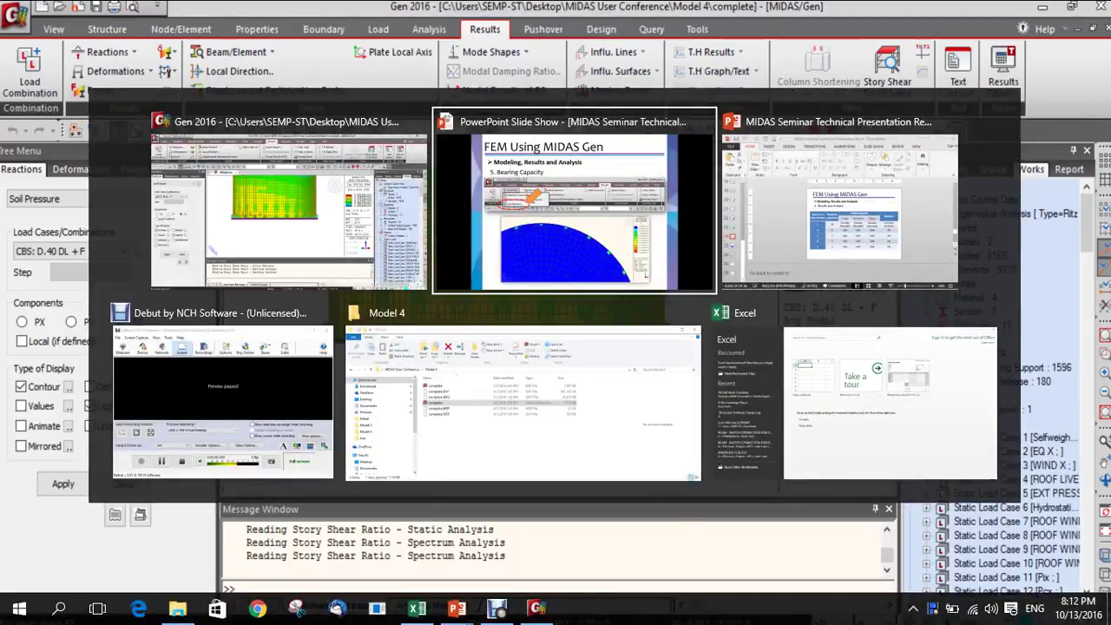
key("alt+Tab")
key("alt+Tab")
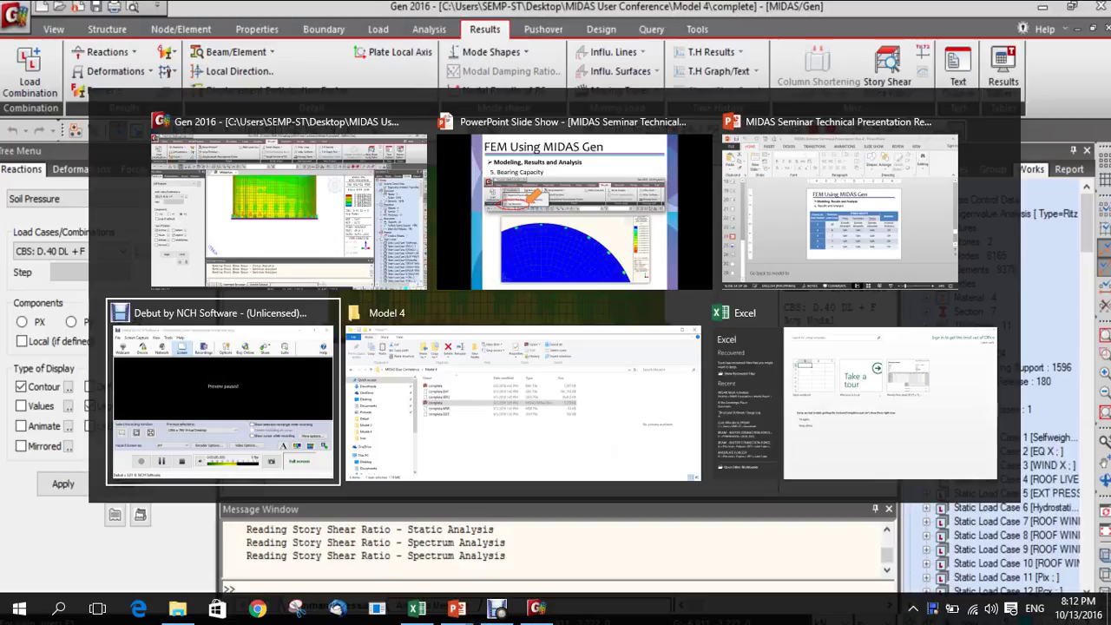
key("alt+Tab")
key("alt+Tab")
key("alt+Tab")
key("alt+Tab")
key("alt+Tab")
key("alt+Tab")
left_click(387, 470)
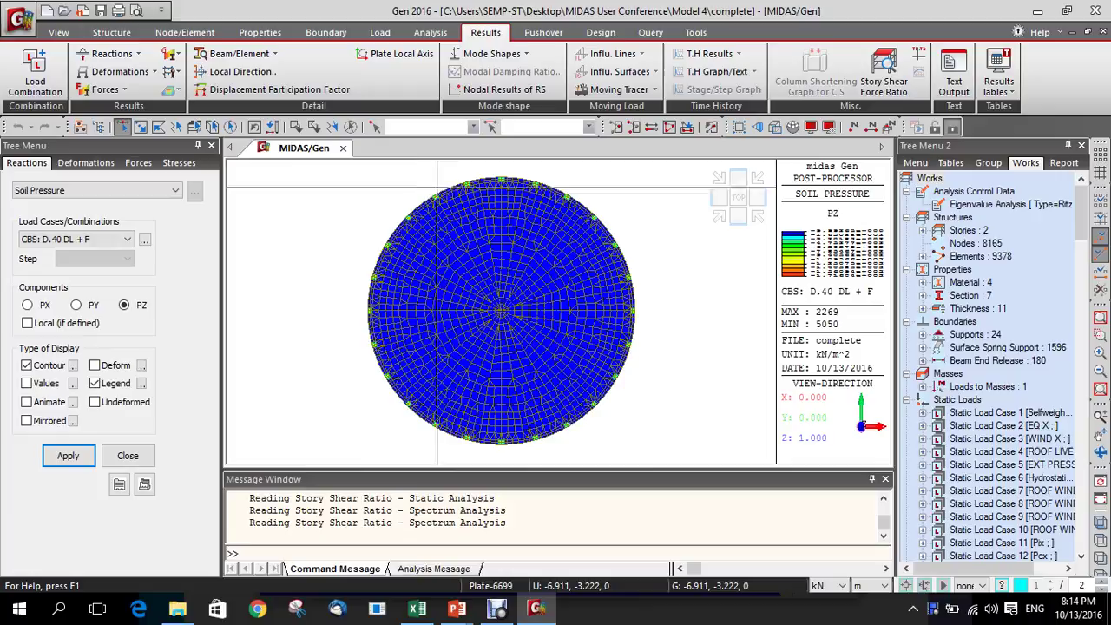
Examine the PZ soil pressure contour across the circular base and at the anchor positions around its edge.
scroll(439, 201, "up", 1)
scroll(463, 196, "up", 12)
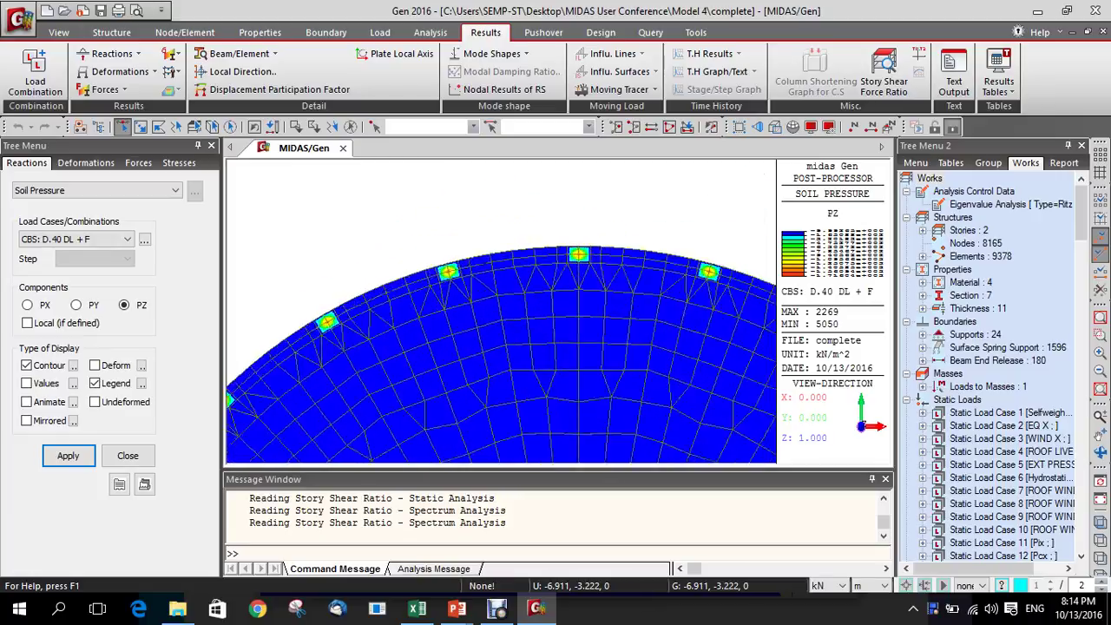
scroll(457, 216, "up", 3)
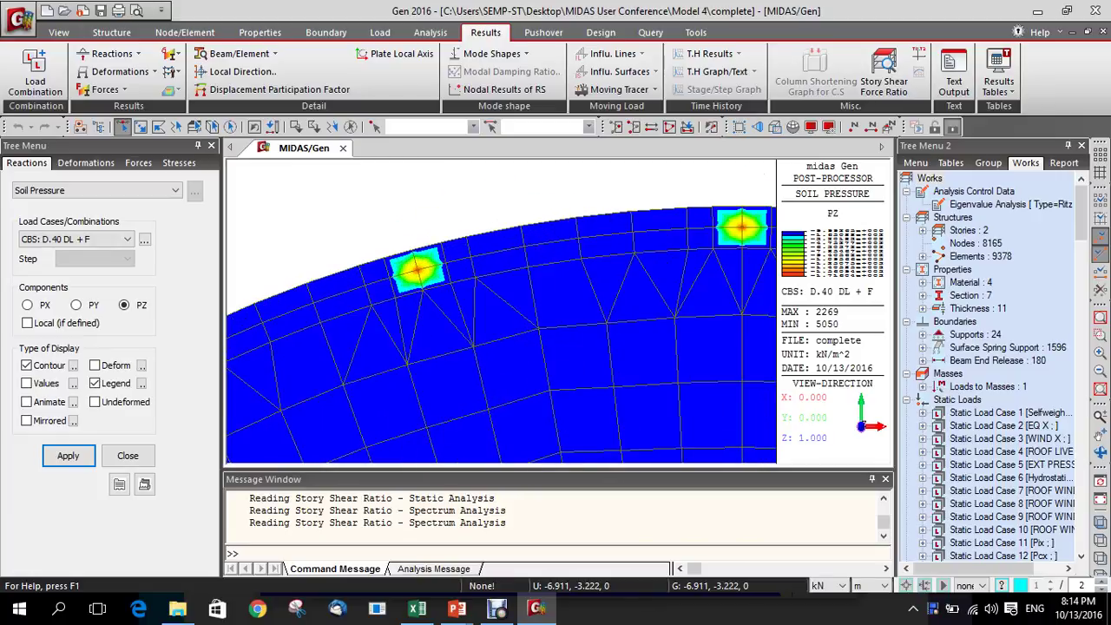
scroll(520, 304, "up", 3)
scroll(545, 302, "down", 8)
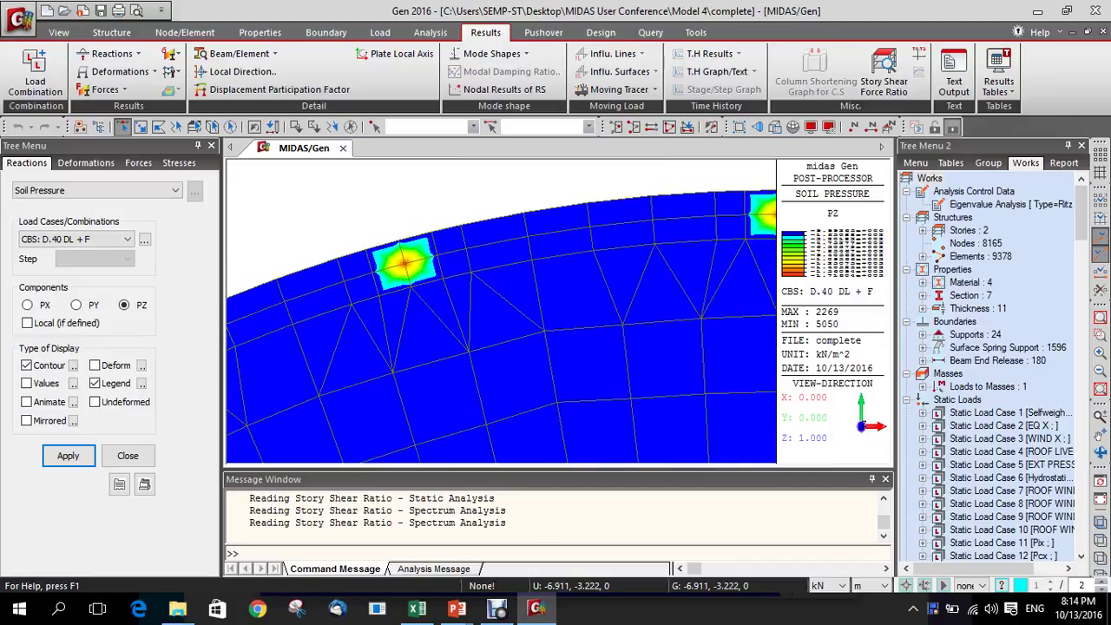
scroll(501, 312, "down", 5)
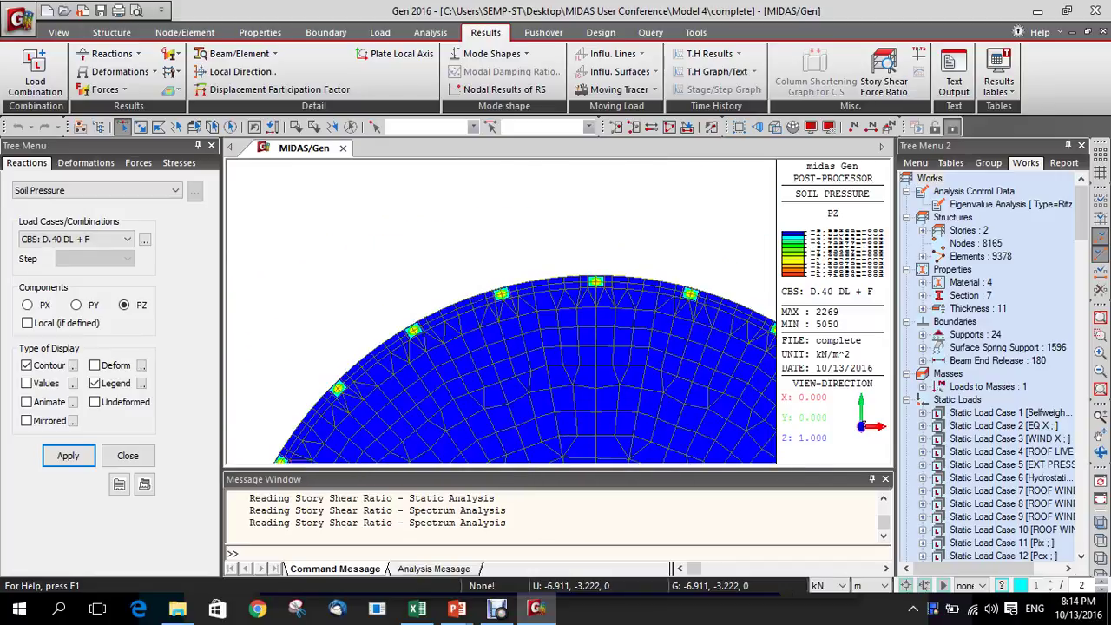
middle_click_drag(558, 356, 523, 208)
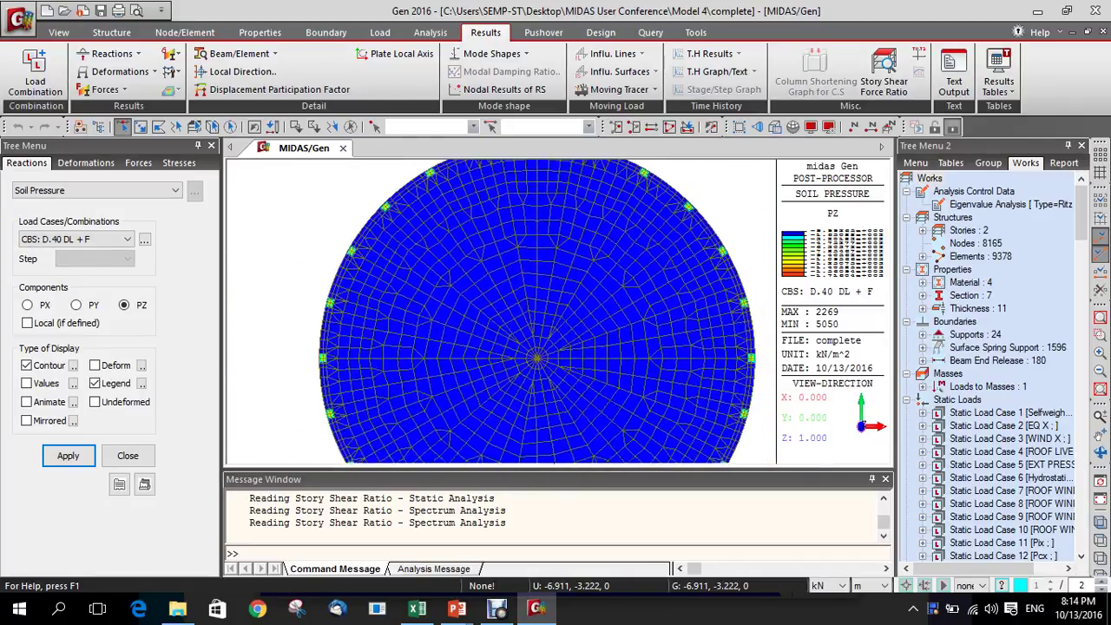
scroll(535, 347, "down", 2)
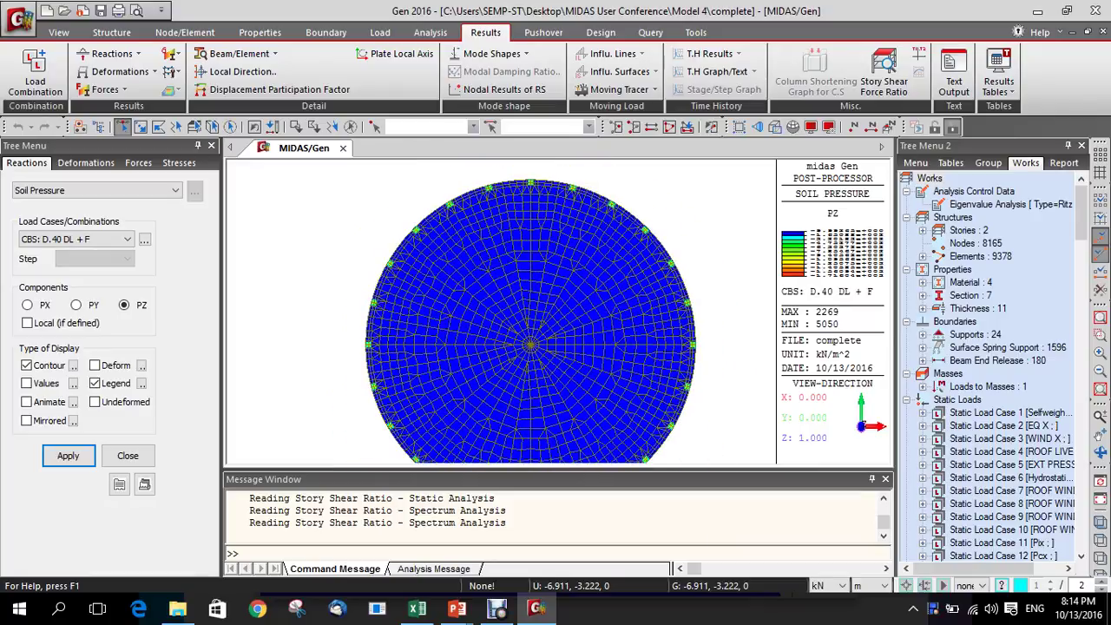
mouse_move(521, 307)
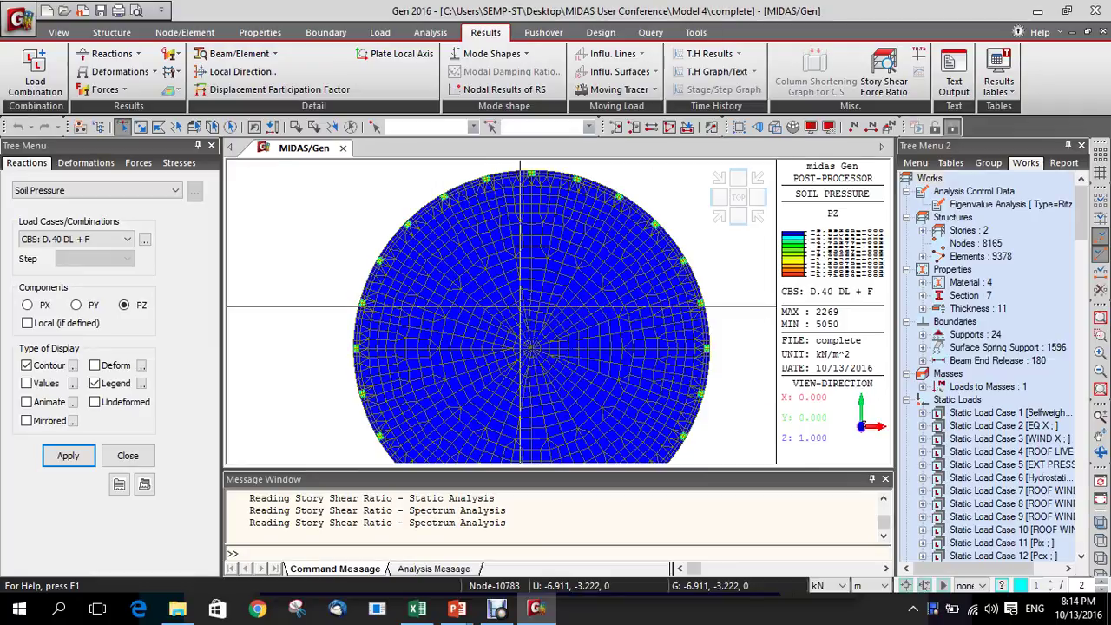
mouse_move(512, 328)
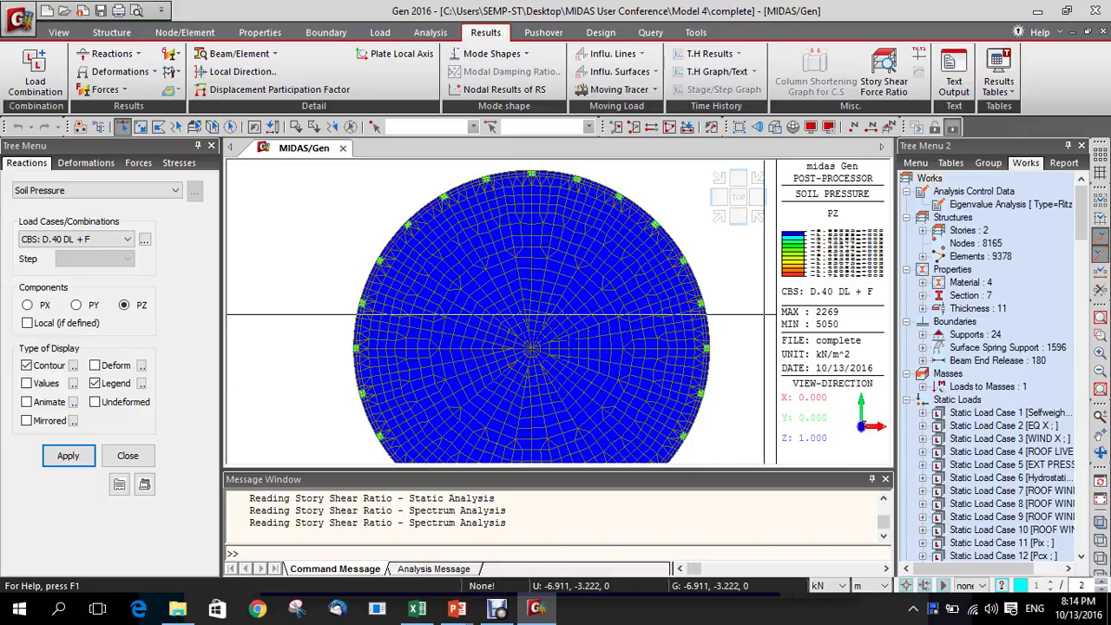
Enlarge the model view by shrinking the message area and bring the whole circular base into view.
left_click_drag(287, 468, 286, 519)
middle_click_drag(662, 450, 643, 410)
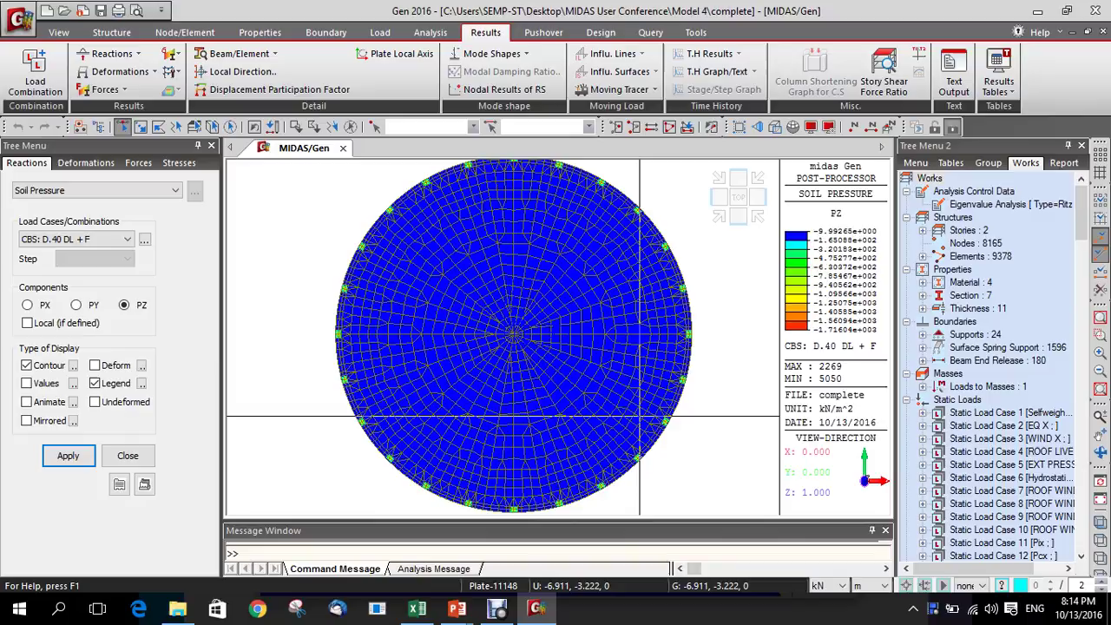
mouse_move(639, 416)
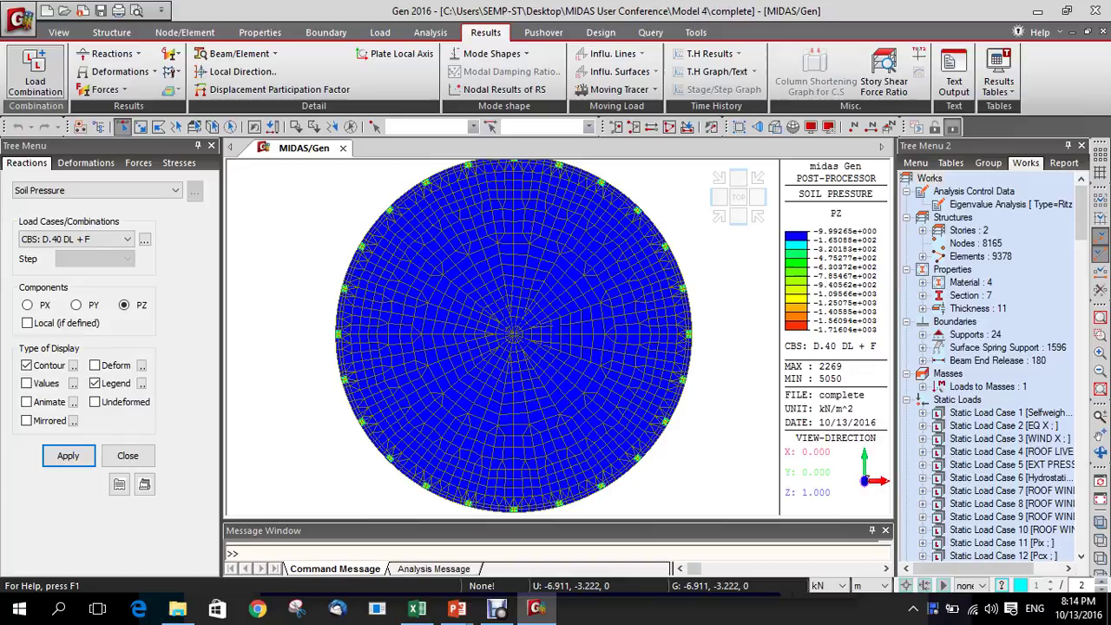
Create a new Concrete Design load combination named D+L.
left_click(36, 72)
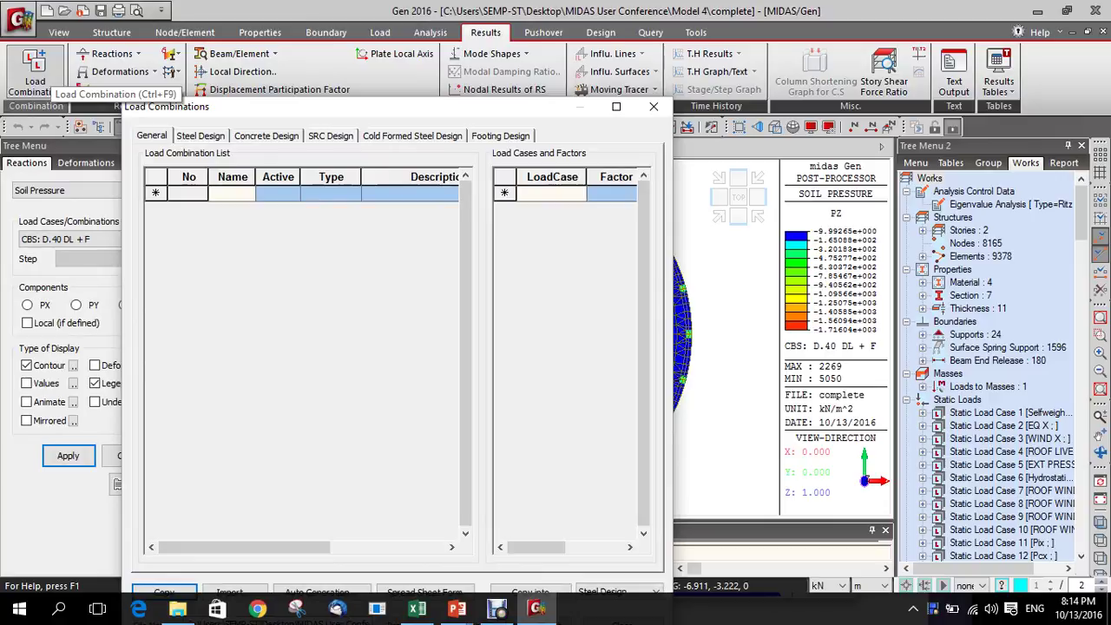
left_click(267, 135)
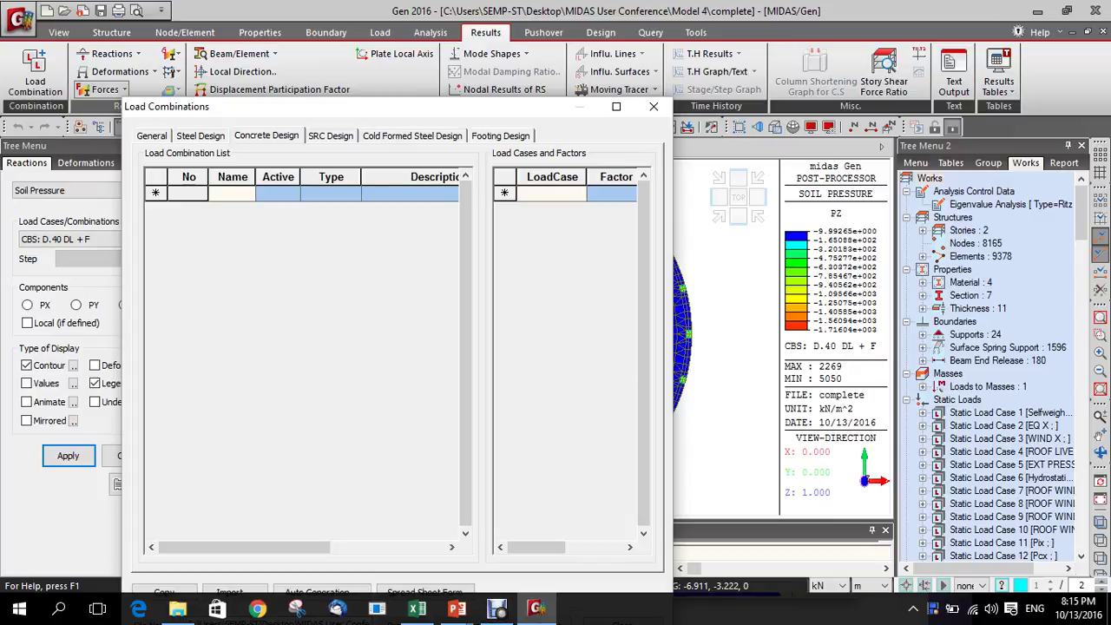
type("D")
key("BackSpace")
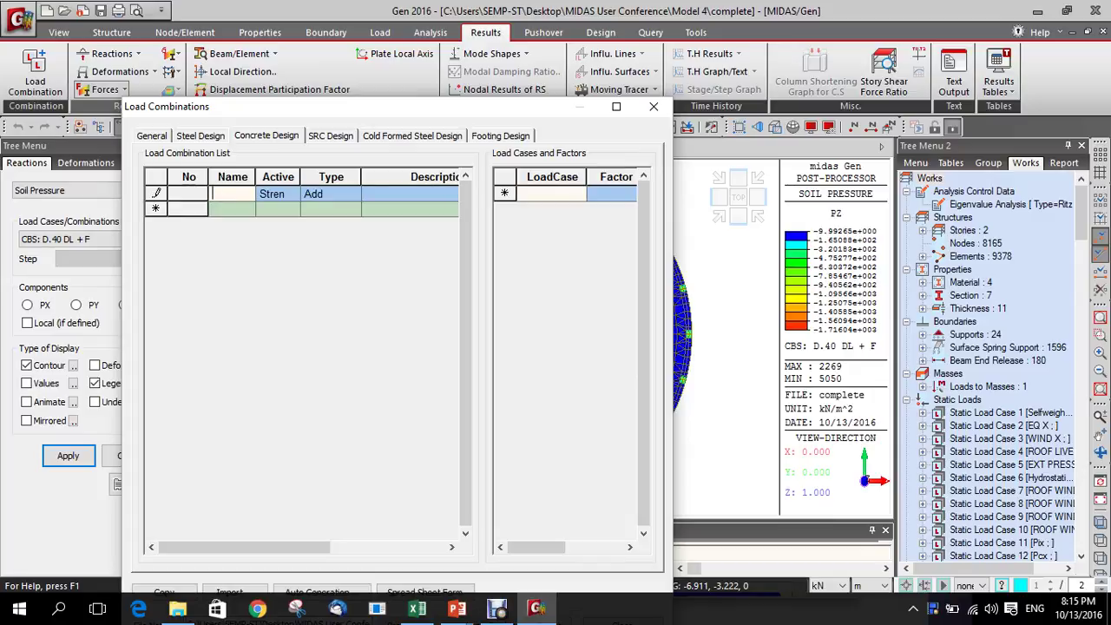
type("D+L")
Add the Selfweight(ST) and ROOF LIVE LOAD(ST) load cases to the D+L combination.
left_click(558, 194)
left_click(579, 194)
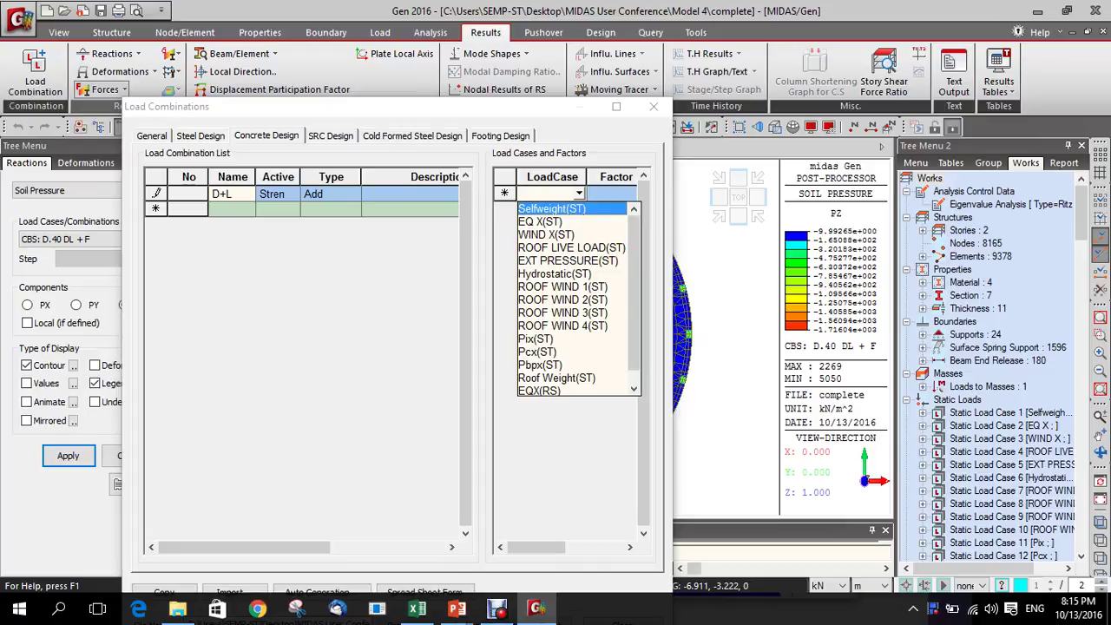
left_click(555, 209)
left_click(555, 209)
left_click(579, 209)
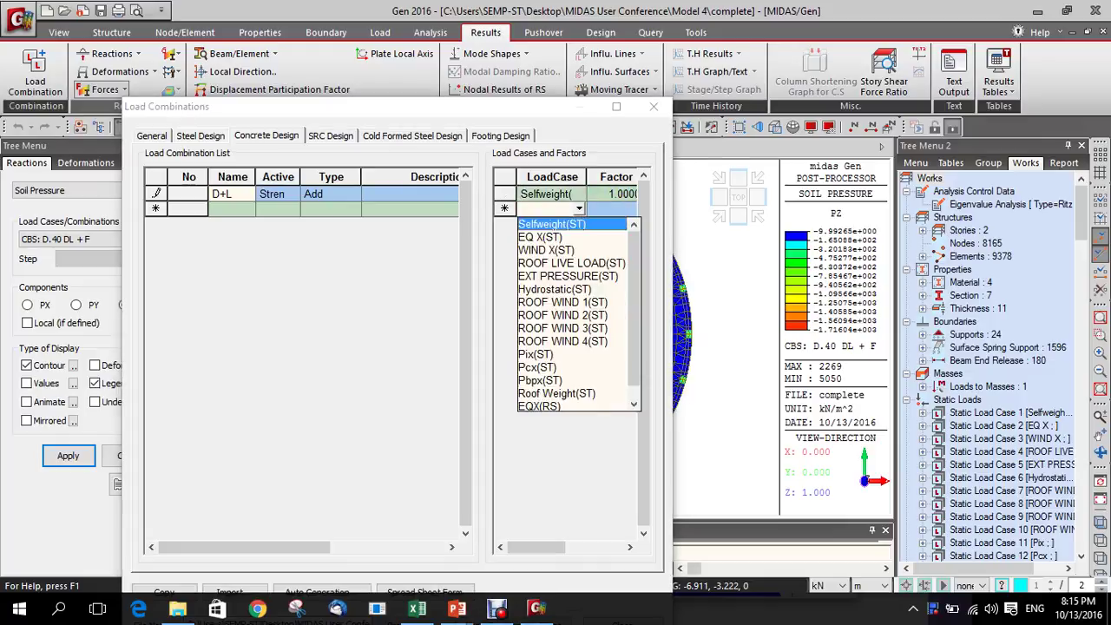
left_click(571, 262)
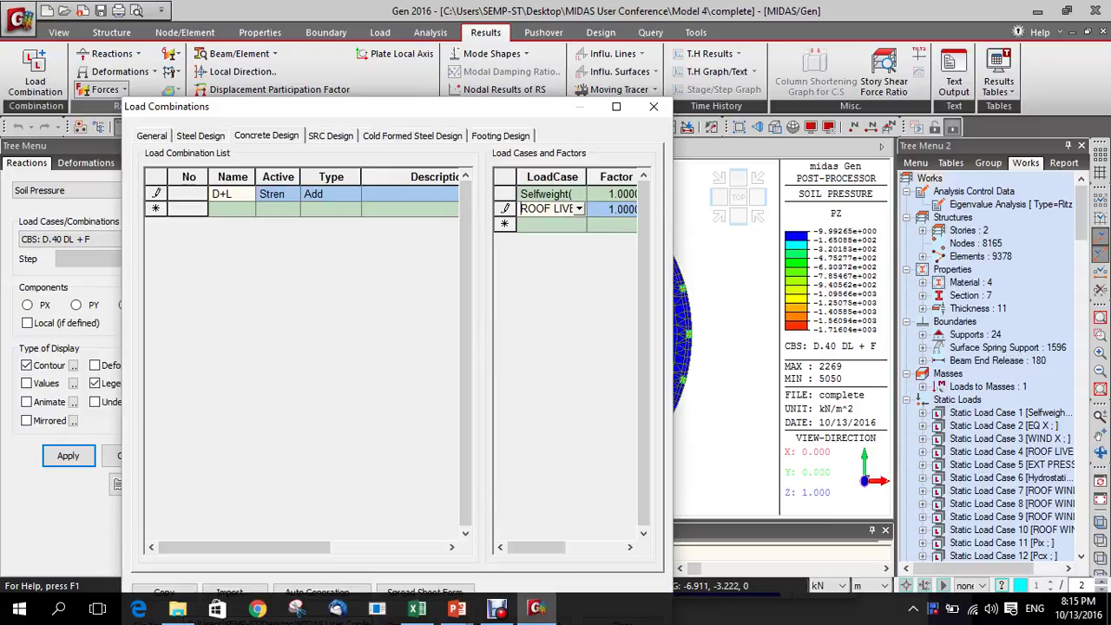
Set the D+L factors to 1.4 for selfweight and 1.7 for roof live load, and close the Load Combinations dialog.
left_click(614, 194)
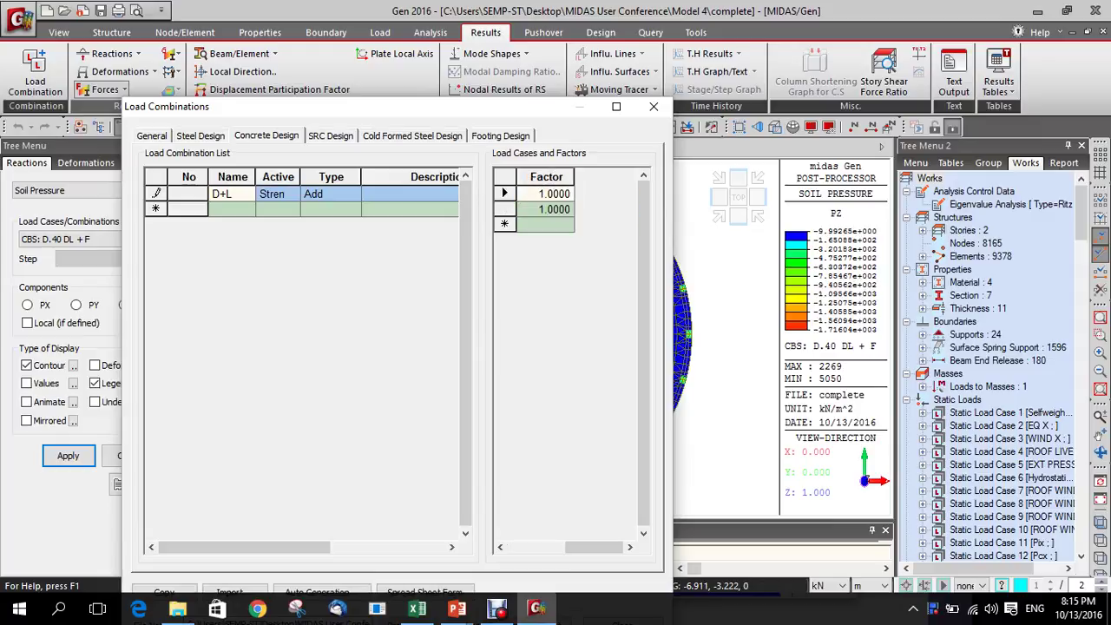
type("1.4")
key("Return")
type("1")
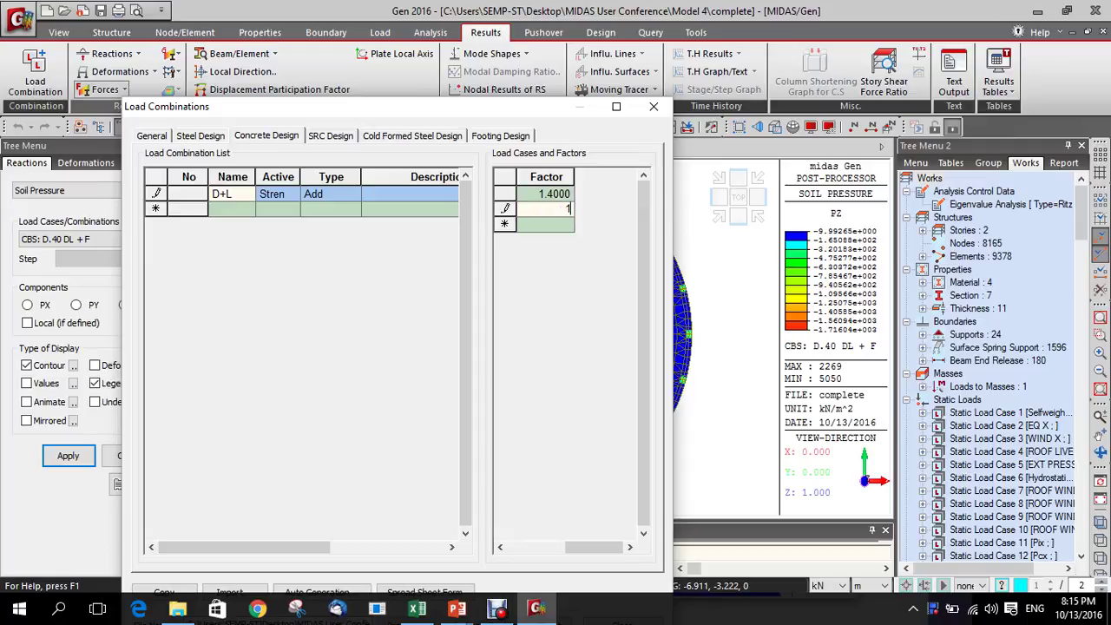
type(".7")
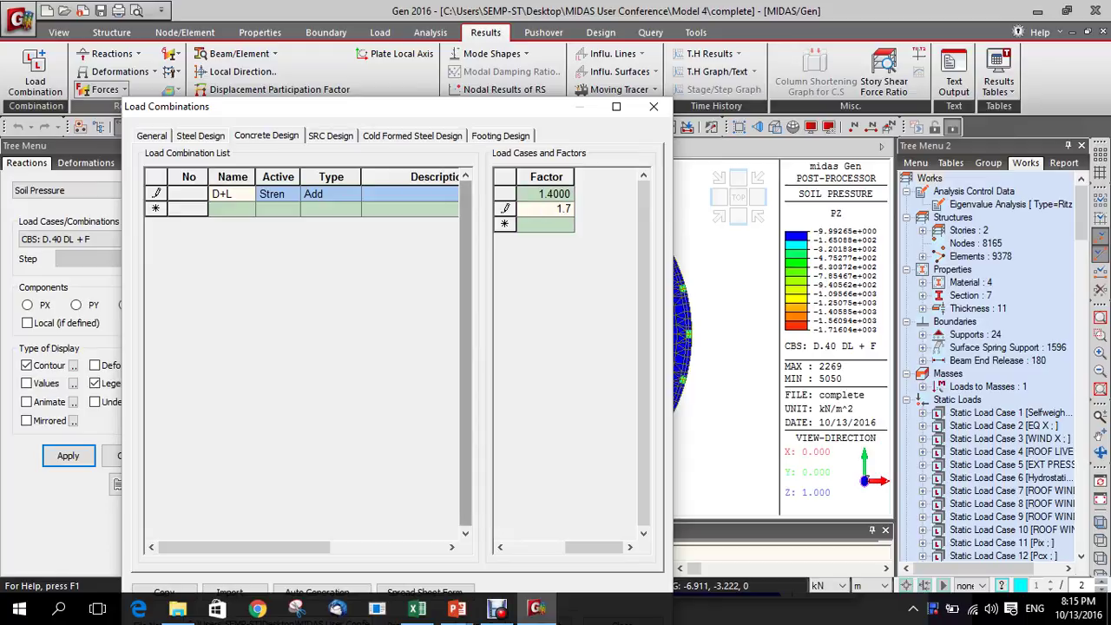
key("Return")
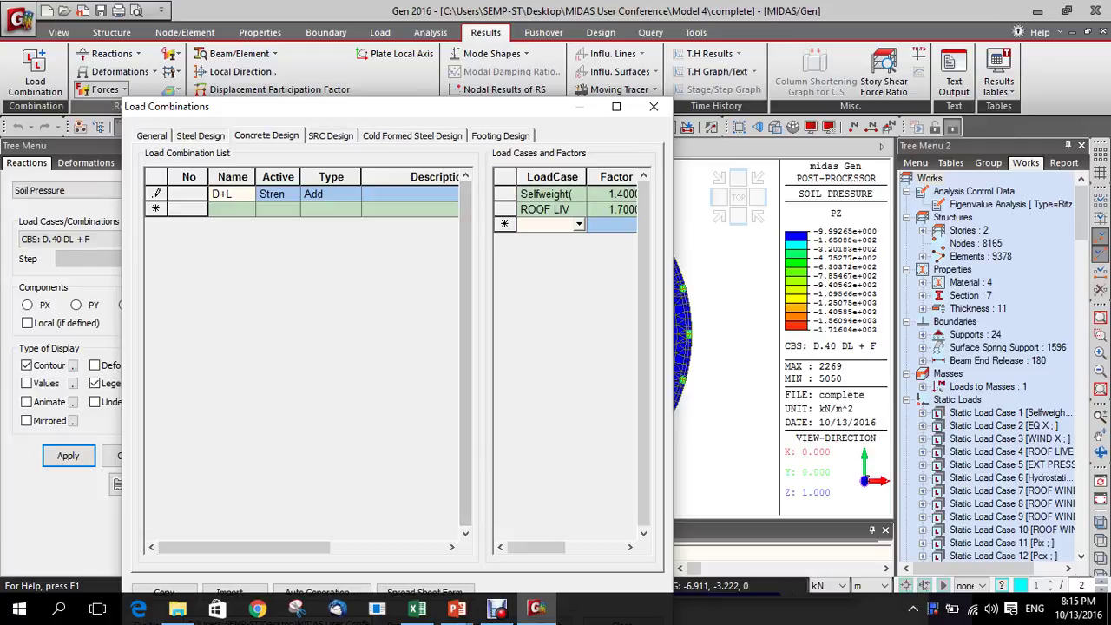
left_click_drag(382, 106, 389, 37)
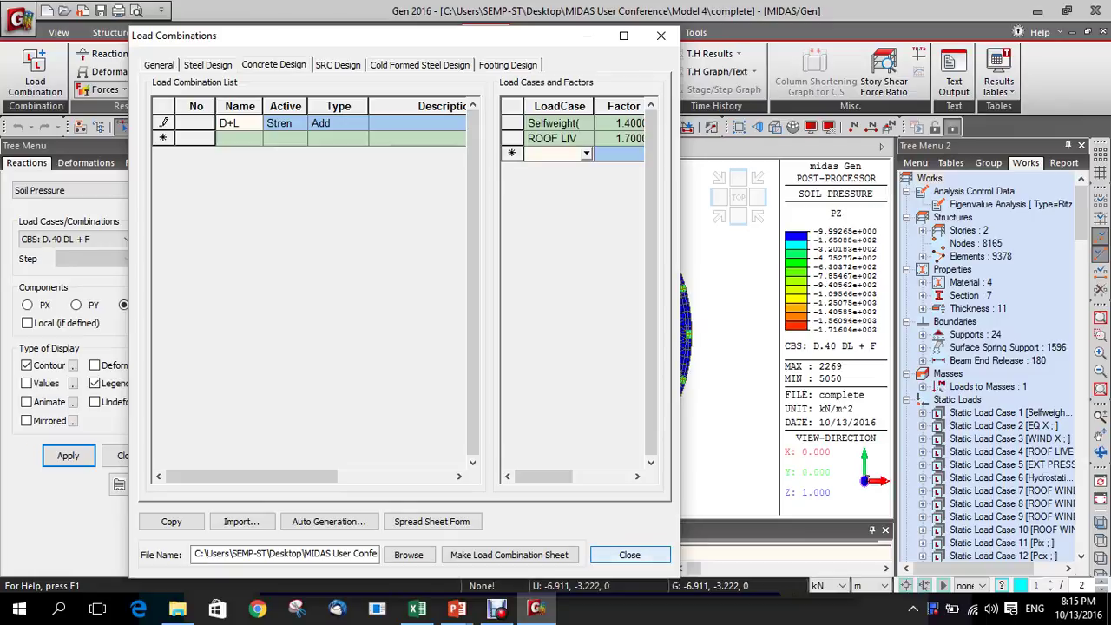
left_click(629, 554)
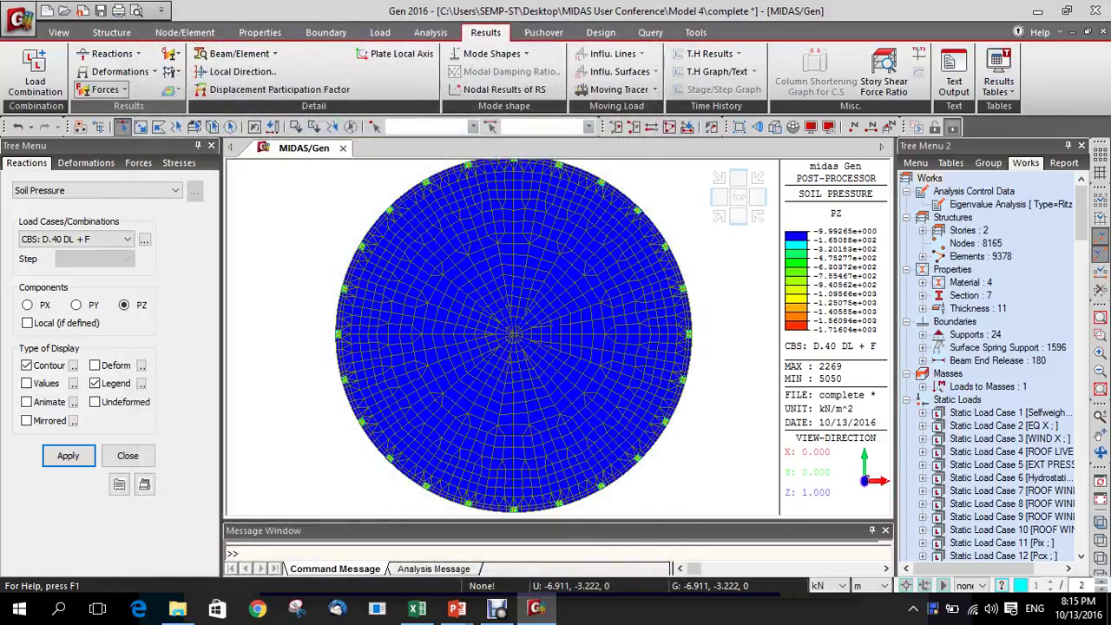
Choose CBC: D+L as the load combination for the soil pressure results.
left_click(128, 239)
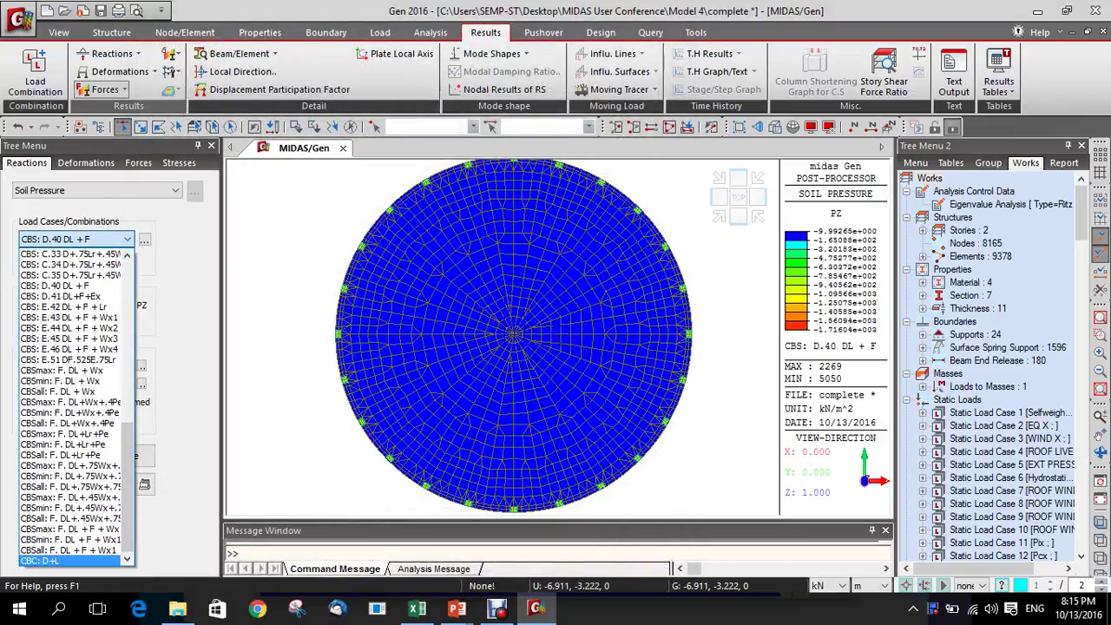
left_click(69, 561)
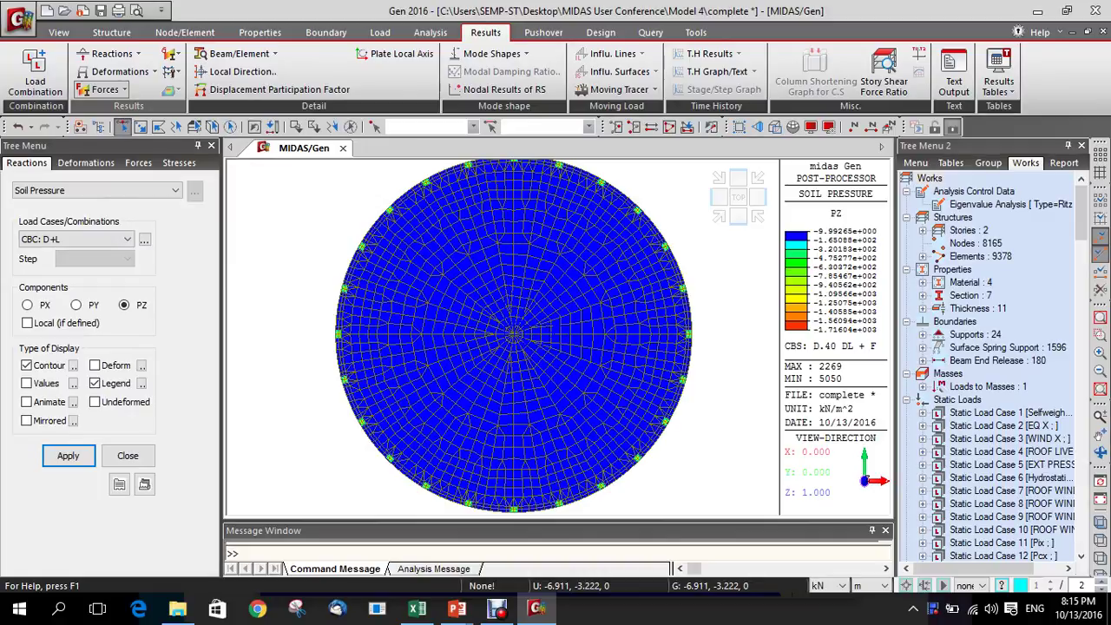
mouse_move(456, 609)
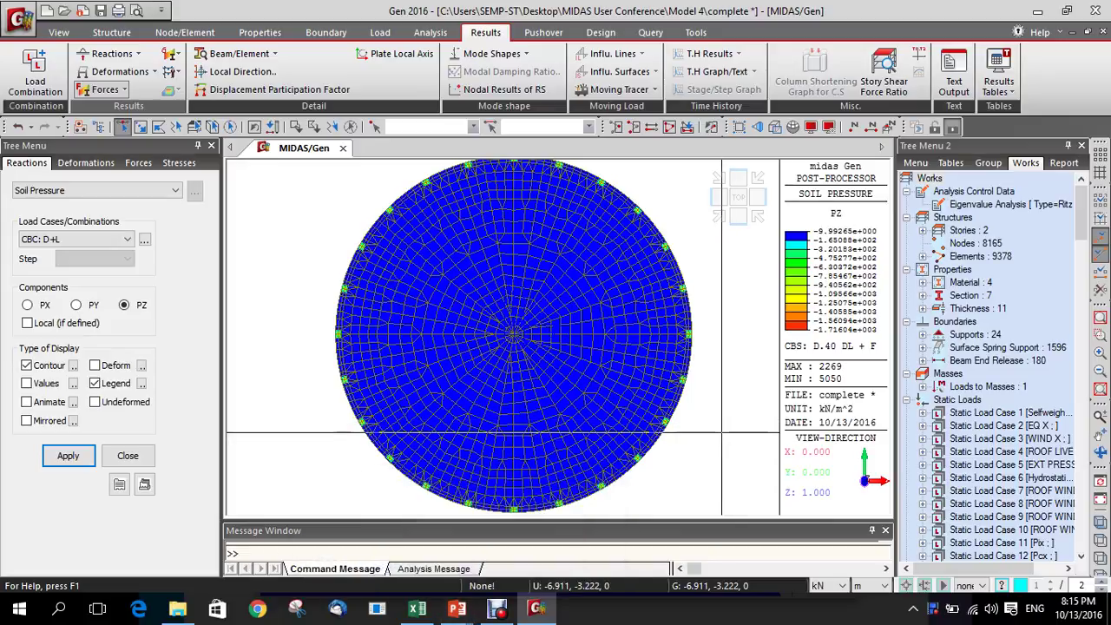
left_click(471, 569)
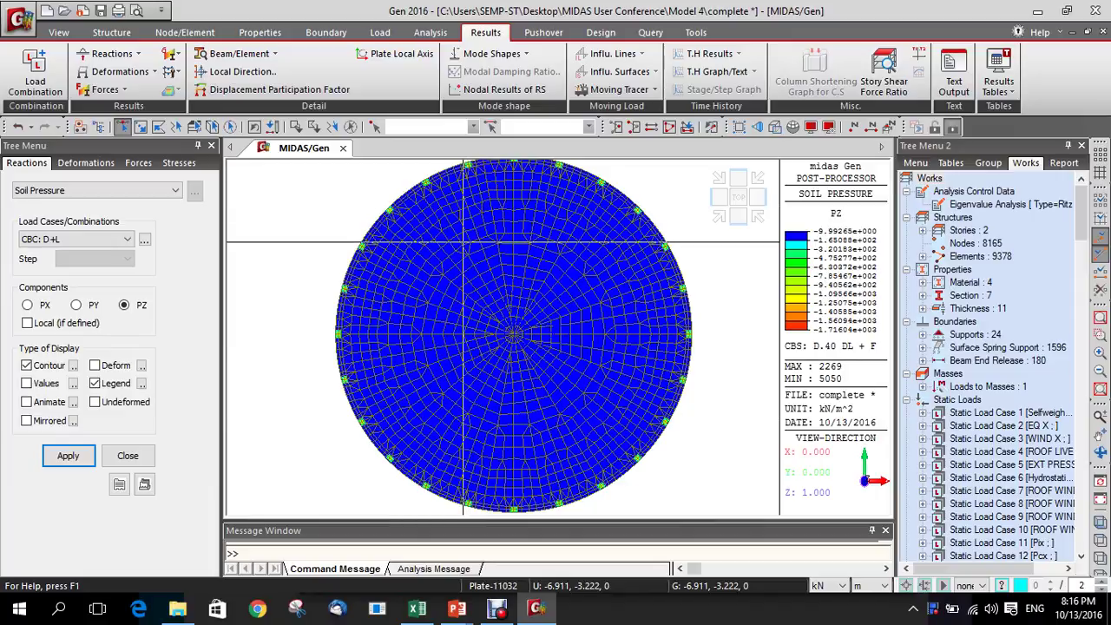
Close the soil pressure results, returning to the initial view, and show the base plates with hidden-line shading.
left_click(127, 456)
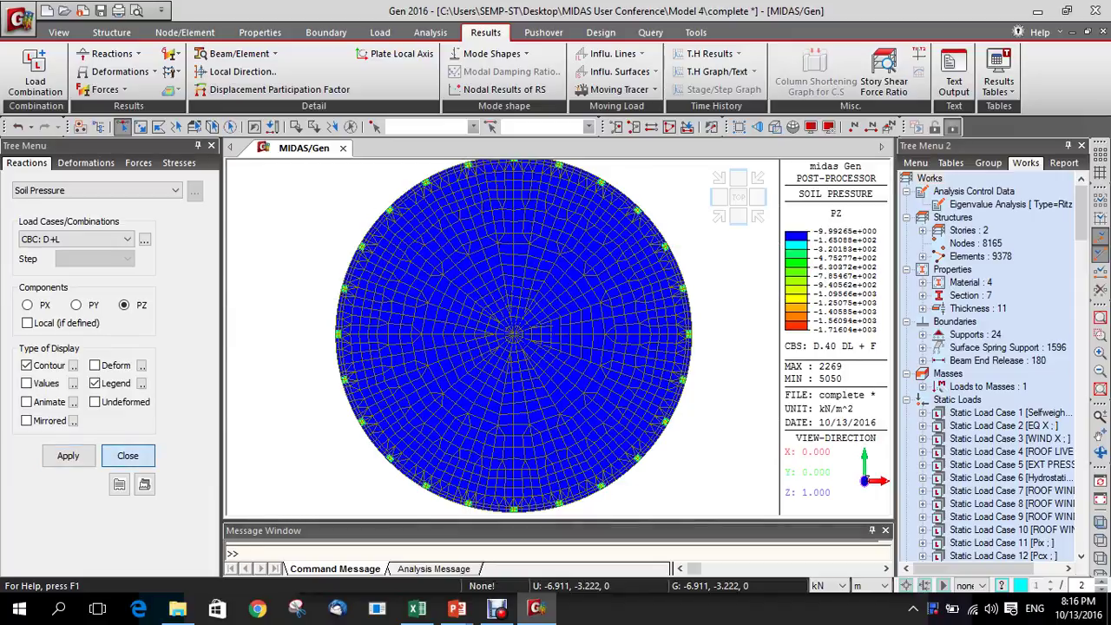
left_click(1100, 498)
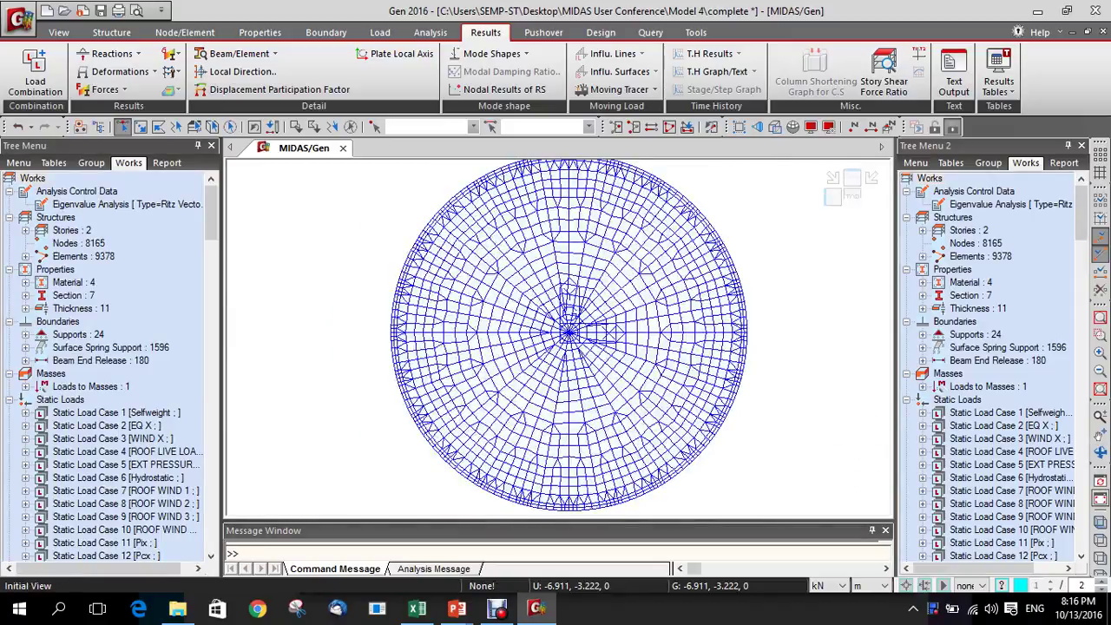
key("ctrl+h")
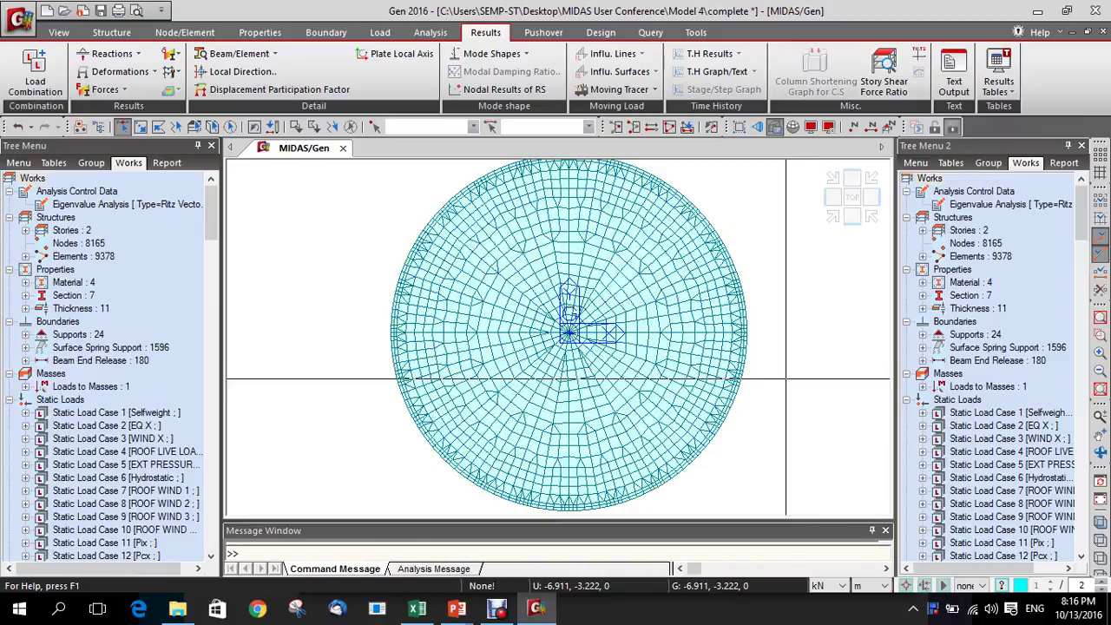
Turn on the Local Axis display for the elements and examine the axis orientations around the base's centre.
key("ctrl+e")
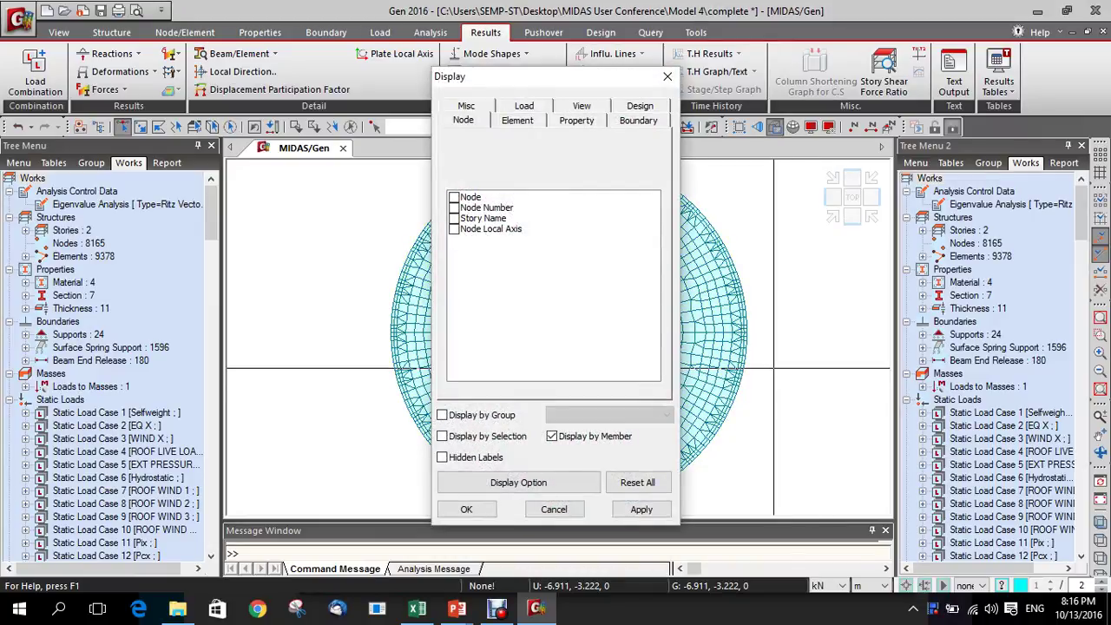
left_click(517, 121)
left_click(456, 289)
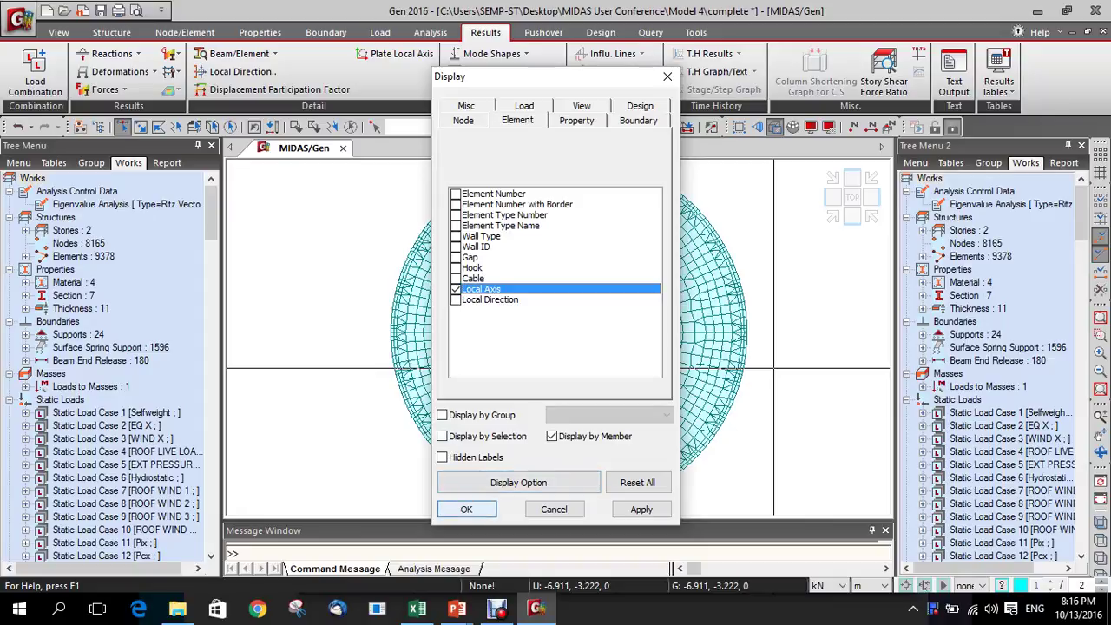
left_click(466, 510)
scroll(560, 330, "up", 10)
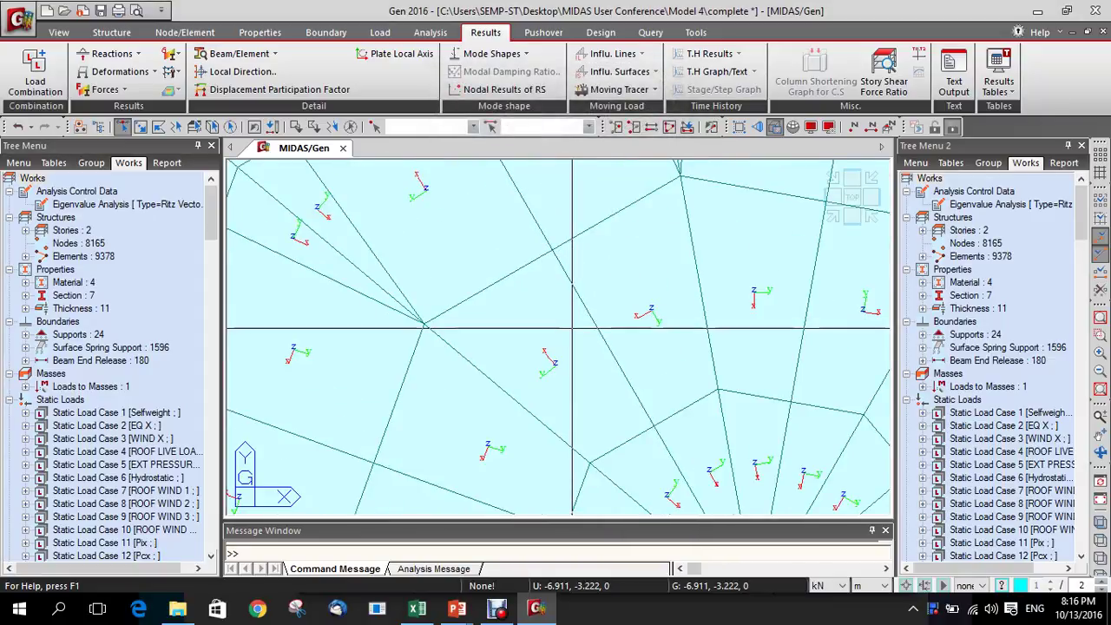
scroll(571, 326, "down", 2)
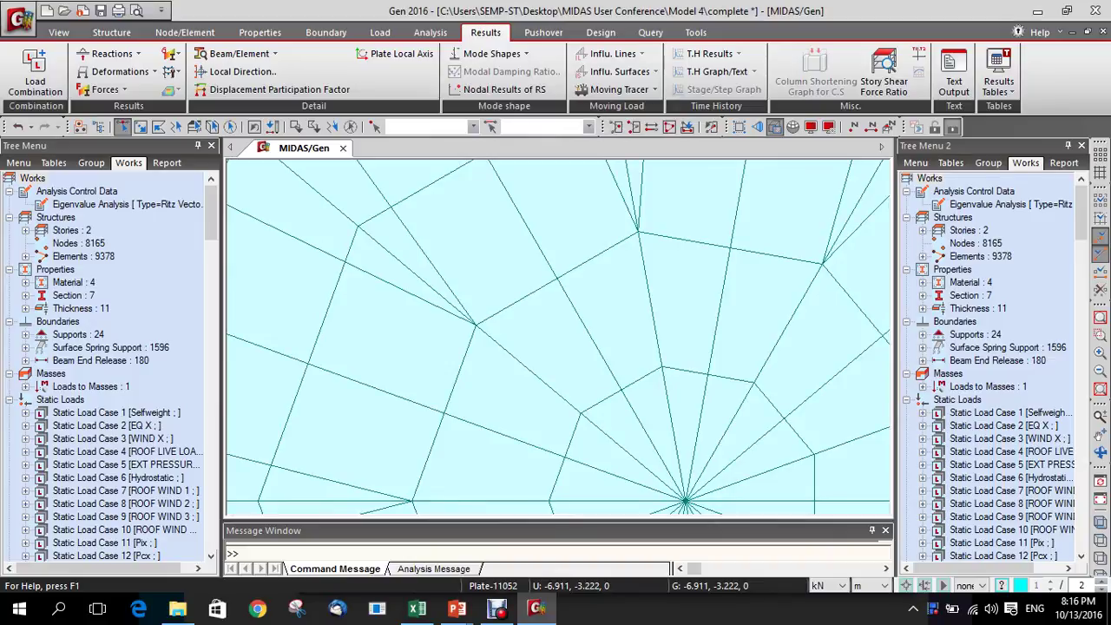
scroll(573, 328, "down", 3)
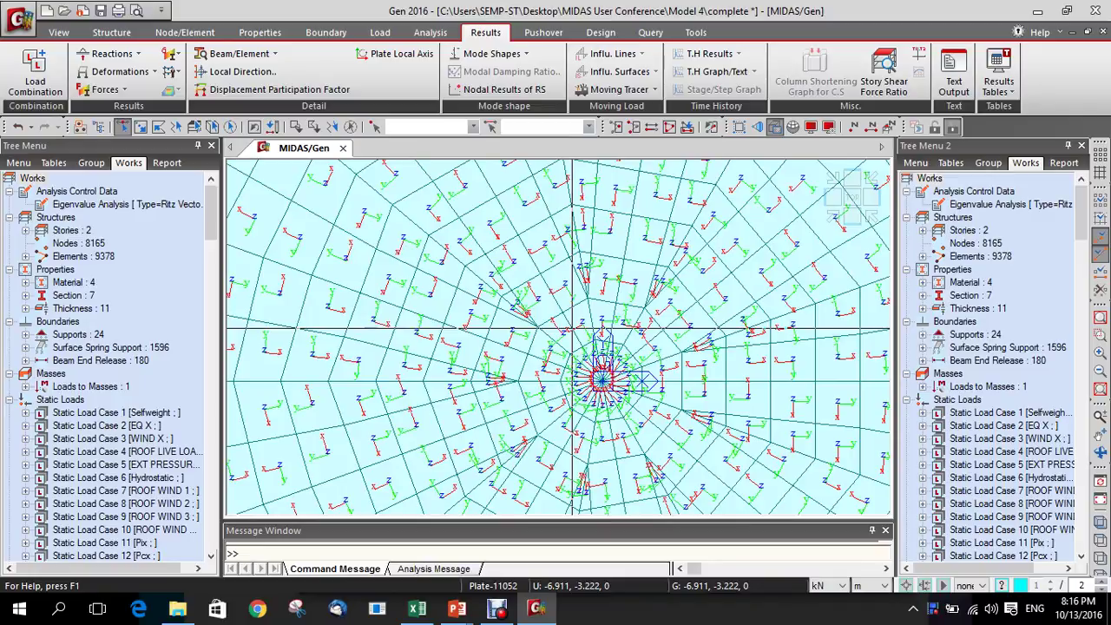
mouse_move(573, 330)
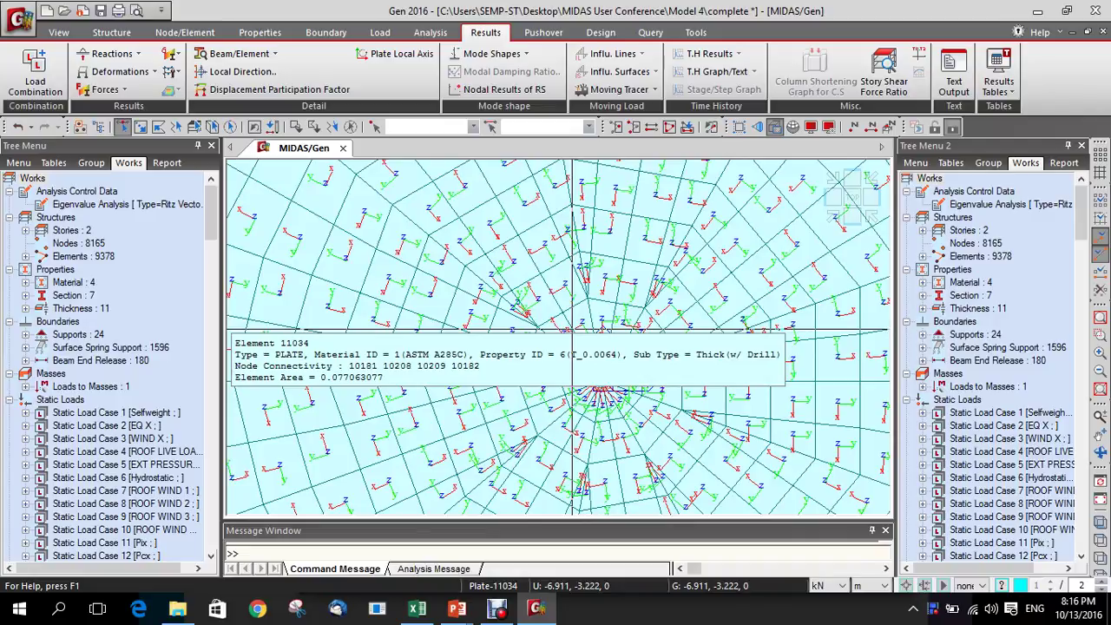
scroll(572, 330, "down", 10)
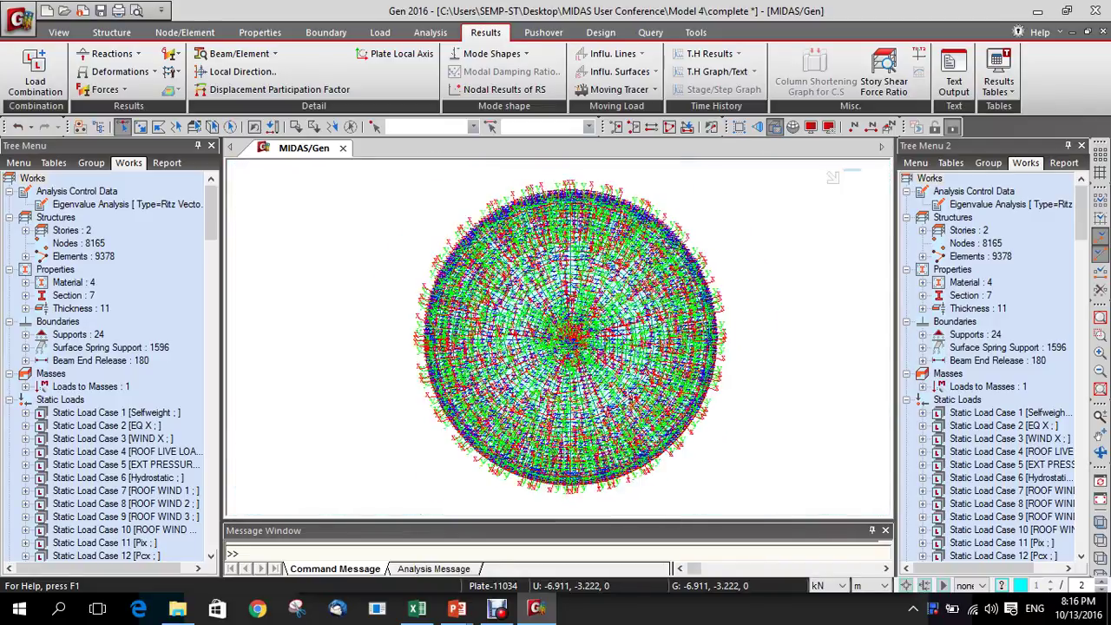
Window-select all elements of the circular base and open the Plate Local Axis settings for them.
left_click_drag(344, 167, 764, 505)
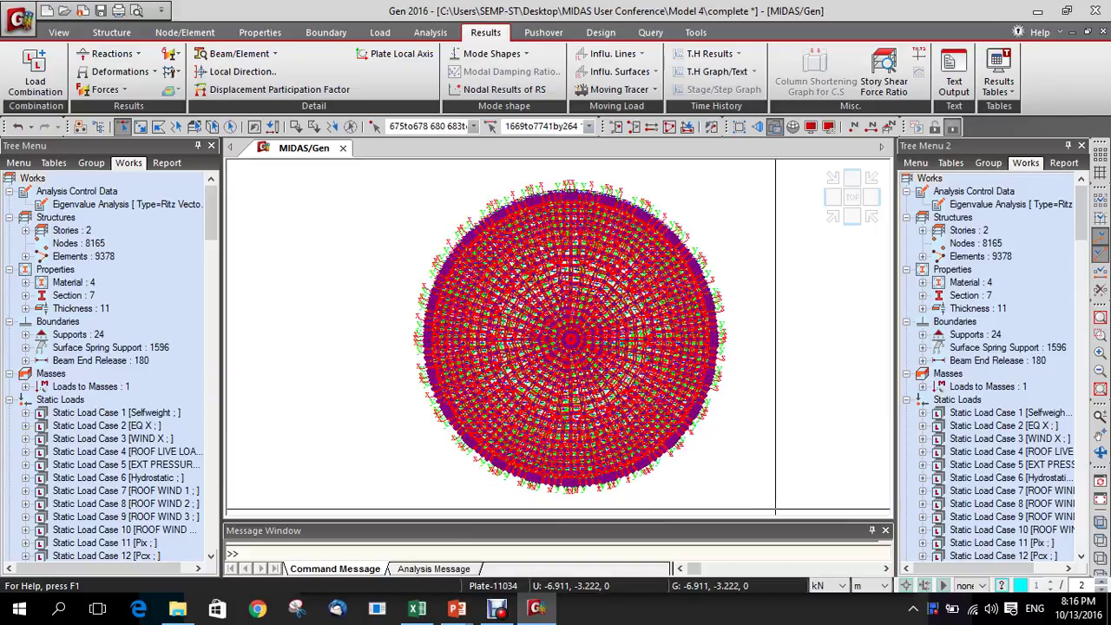
key("ctrl+a")
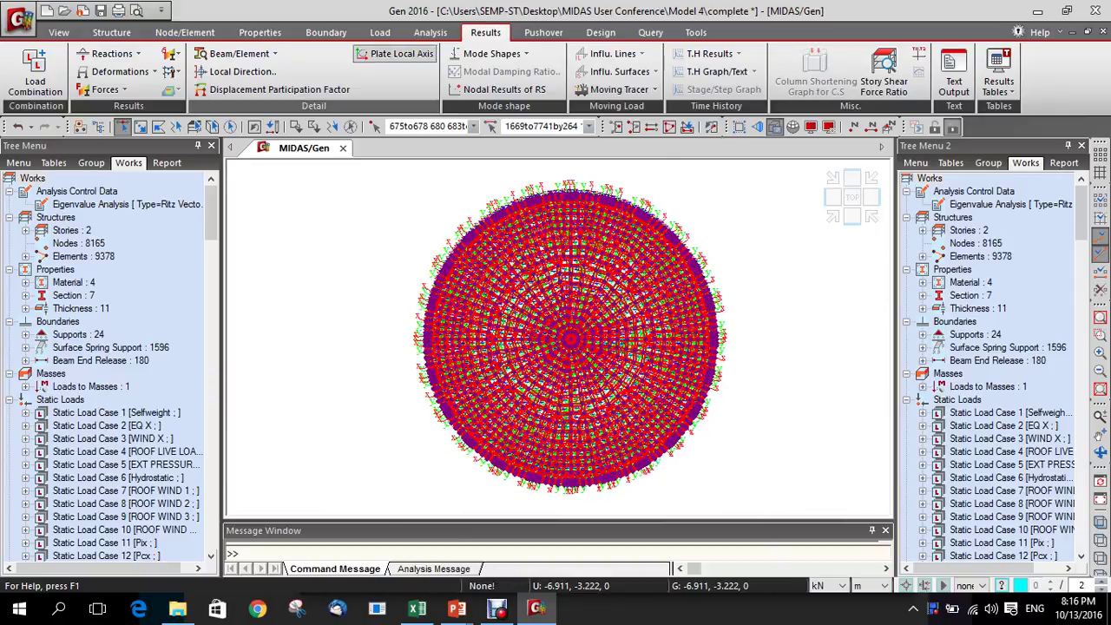
left_click(395, 53)
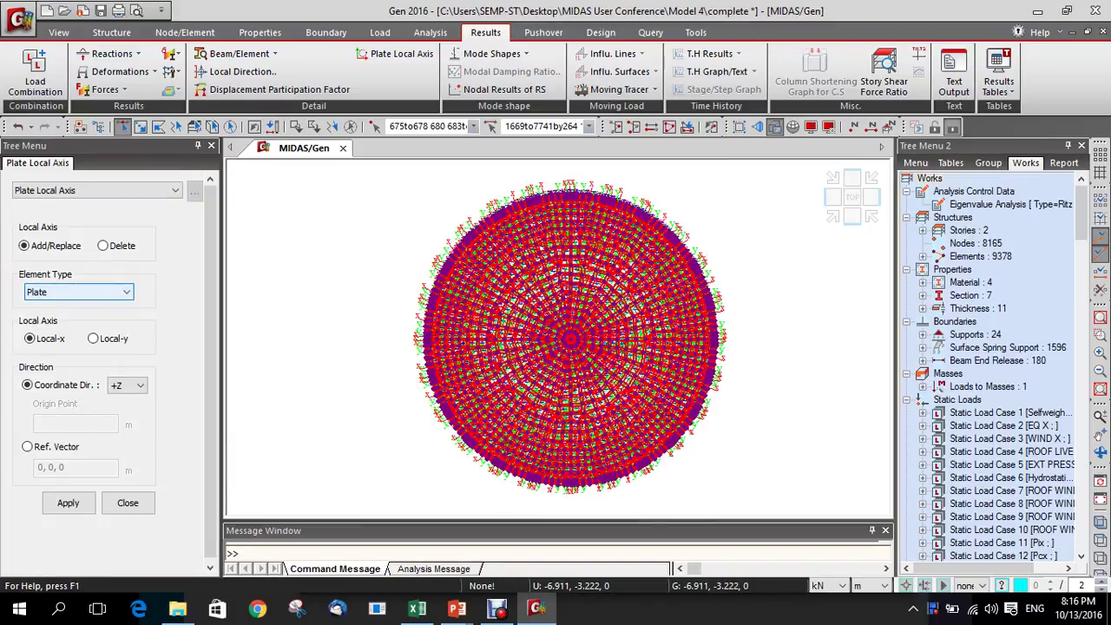
key("Tab")
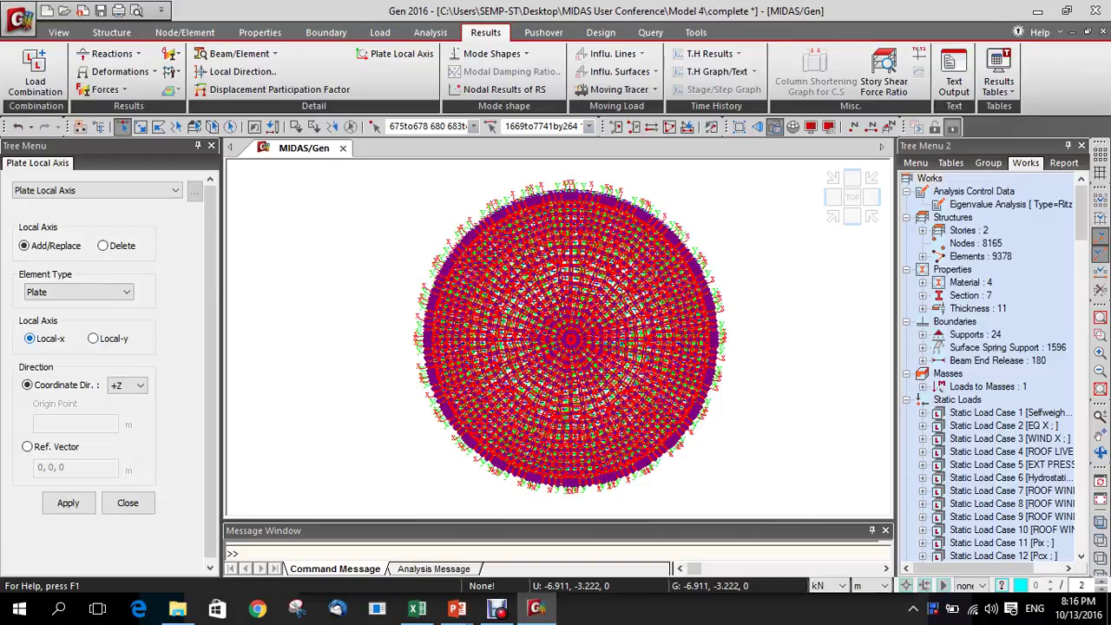
Set the coordinate direction of the plates' local-x axis to +X.
left_click(129, 386)
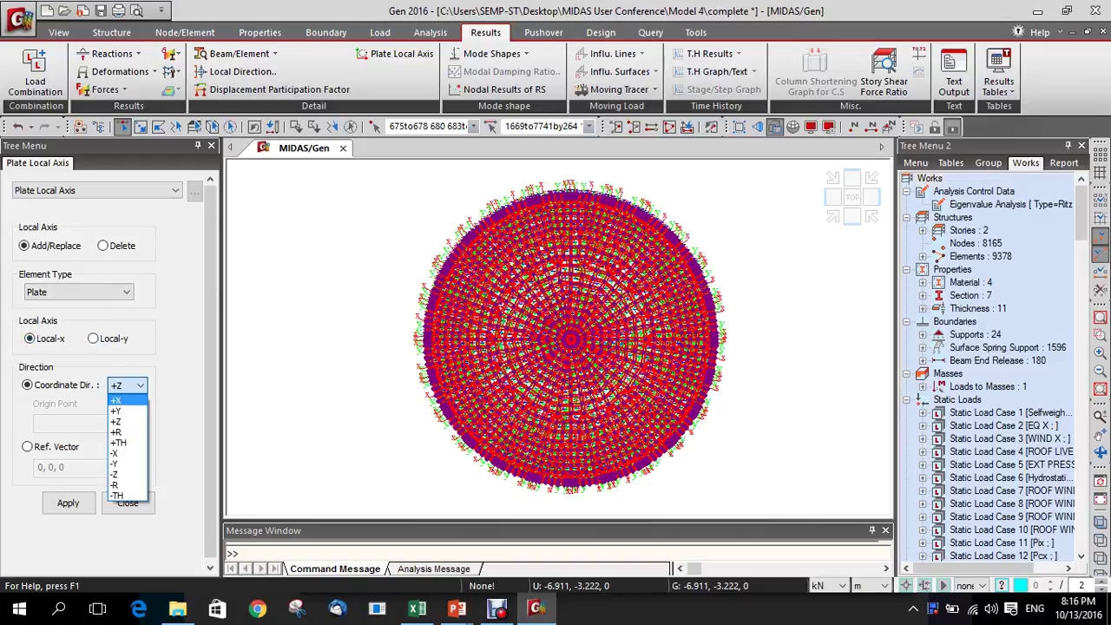
key("Down")
key("Down")
key("Down")
key("Down")
key("Down")
key("Down")
key("Down")
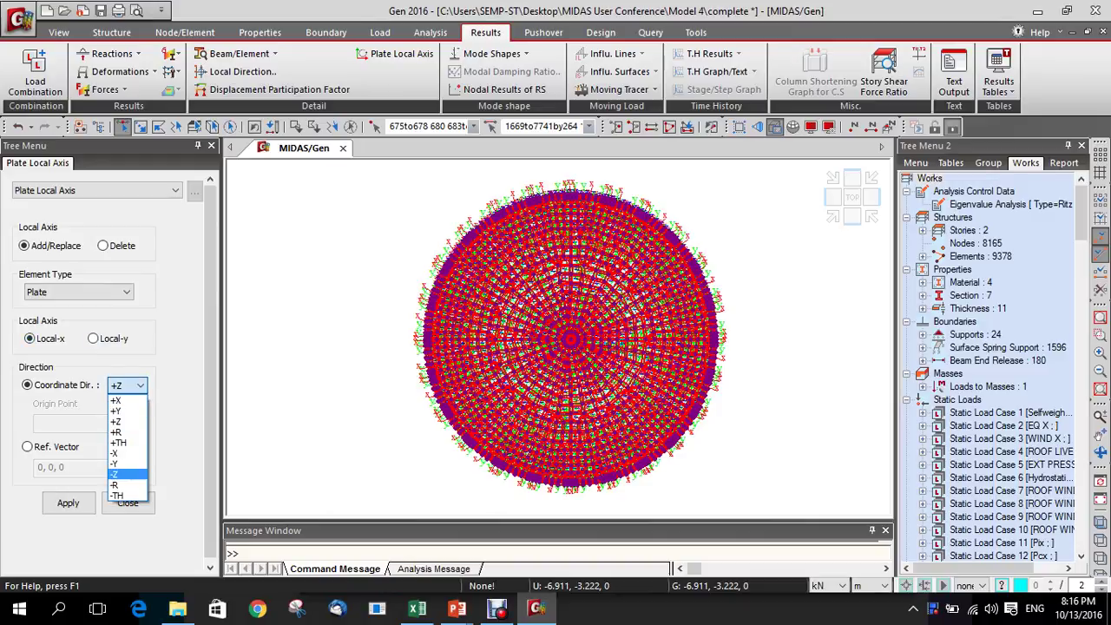
key("Up")
key("Up")
key("Up")
key("Up")
key("Up")
key("Up")
key("Up")
key("Return")
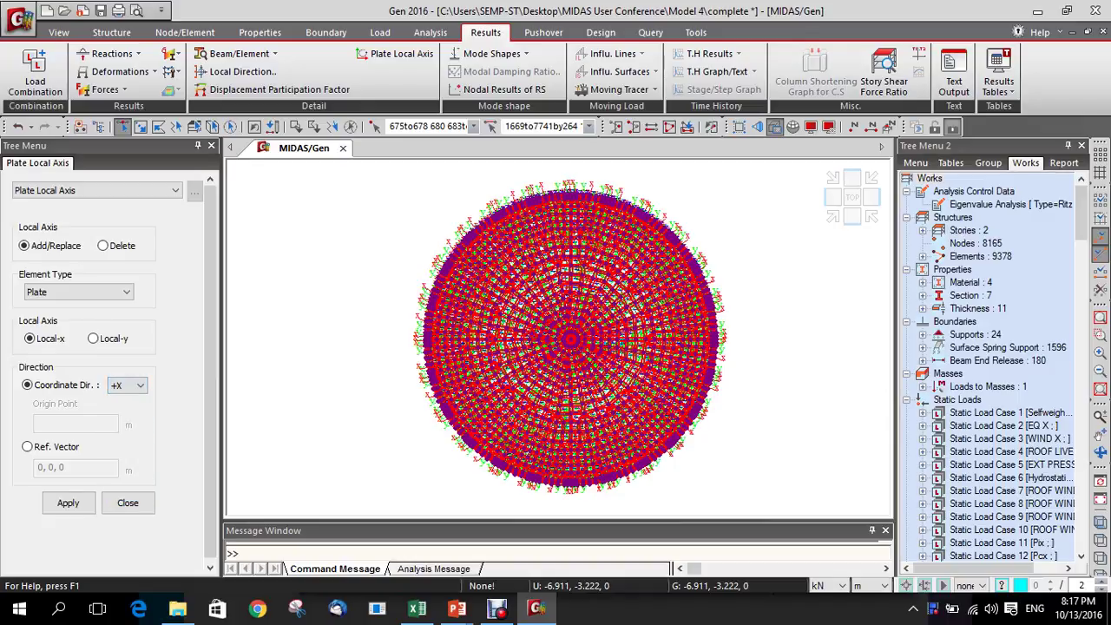
Apply the +X local-x direction to the selected base plates and check the axis orientations around the base's centre.
key("Tab")
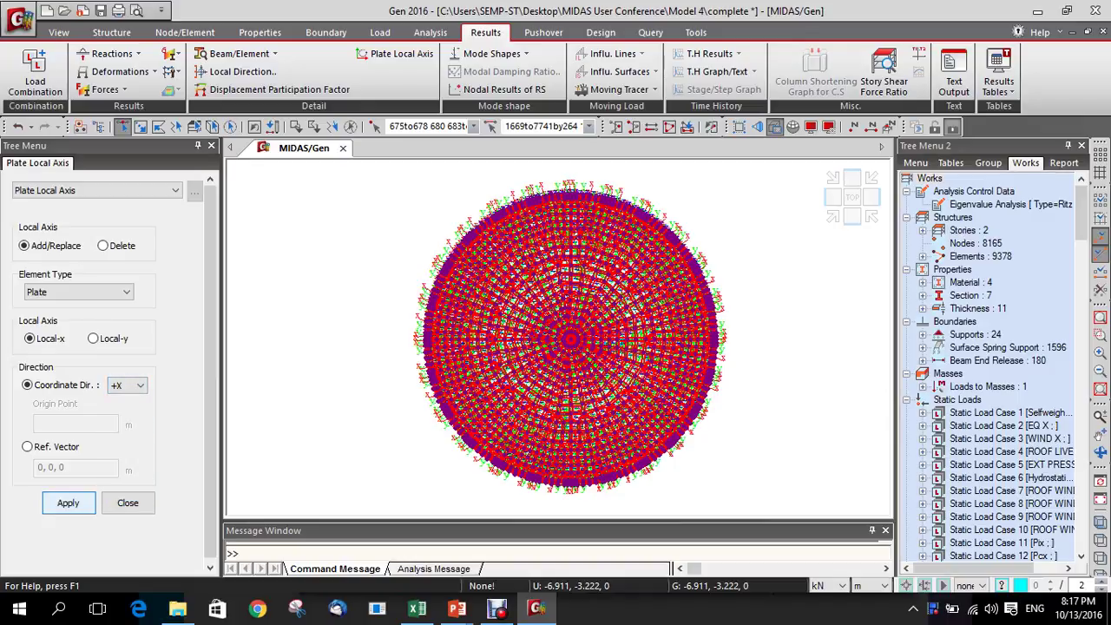
key("Return")
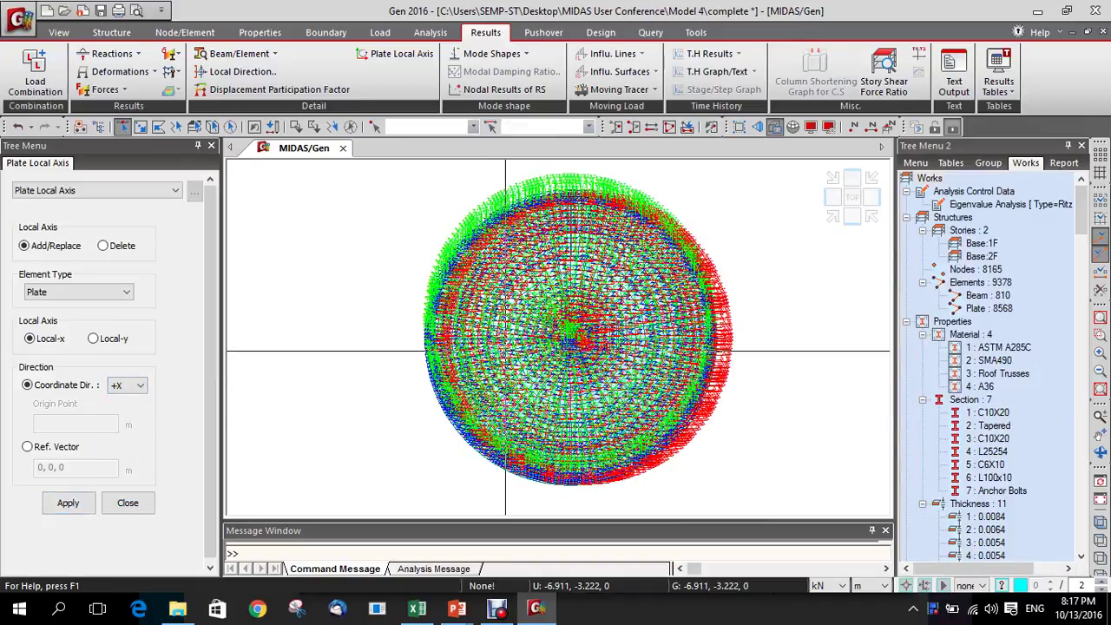
scroll(572, 338, "up", 5)
scroll(578, 345, "up", 5)
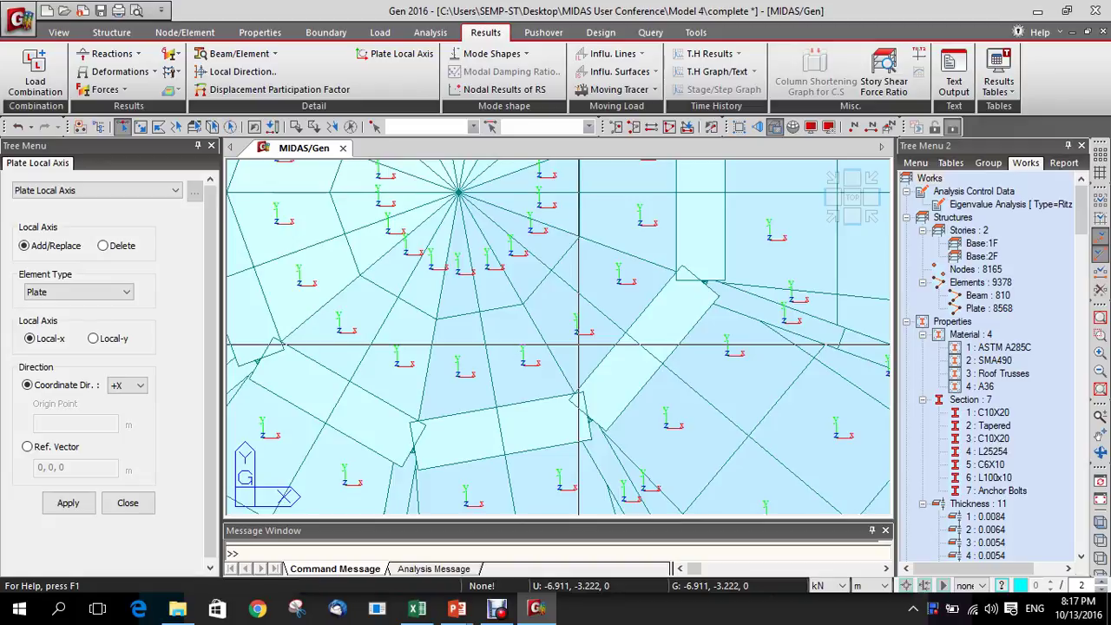
scroll(579, 344, "down", 4)
scroll(575, 347, "down", 8)
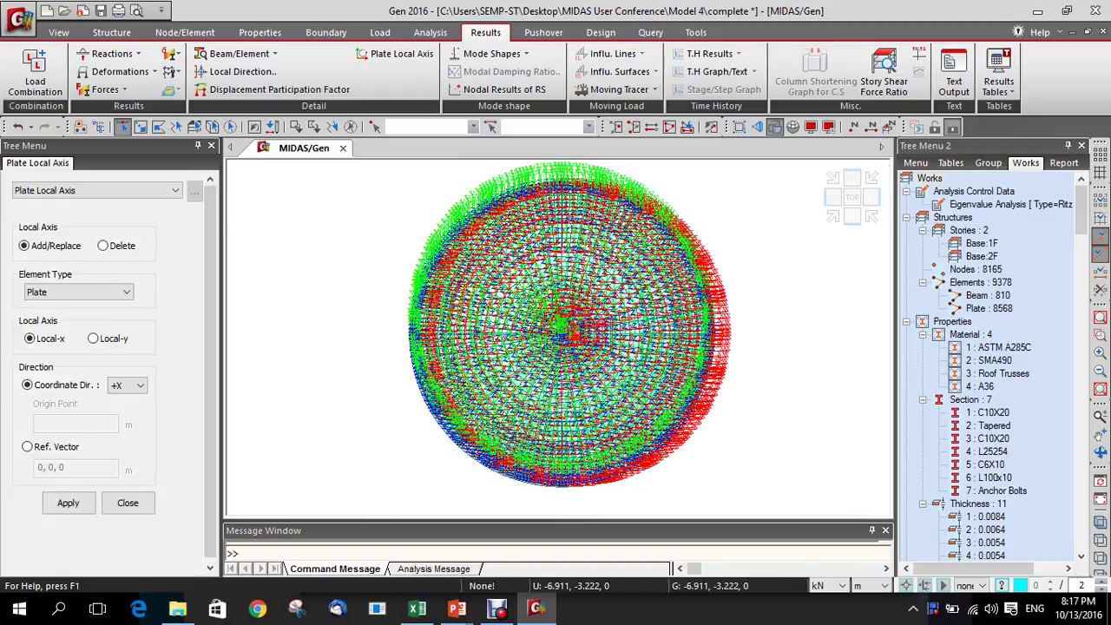
Window-select the whole circular base again and set the plate elements' local-x coordinate direction to +R.
left_click_drag(355, 165, 788, 513)
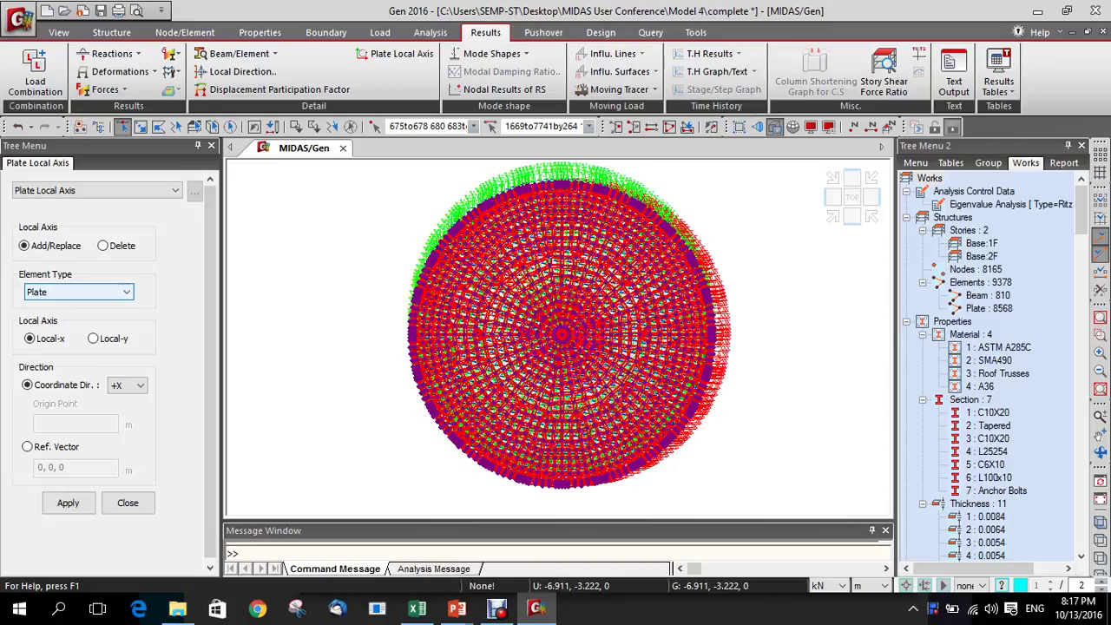
left_click(78, 292)
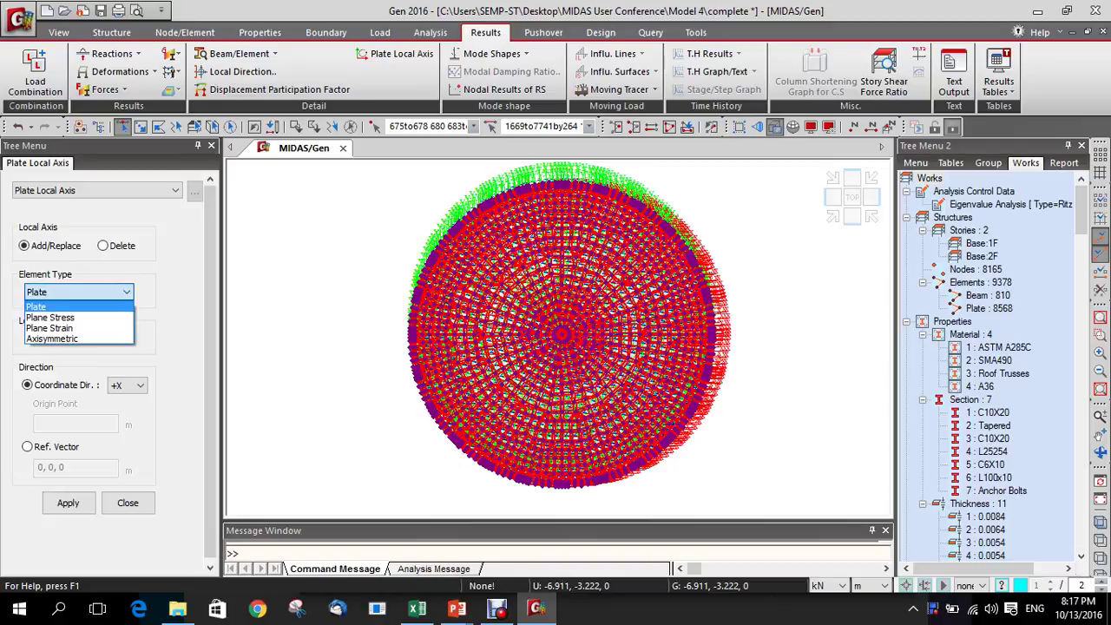
left_click(78, 307)
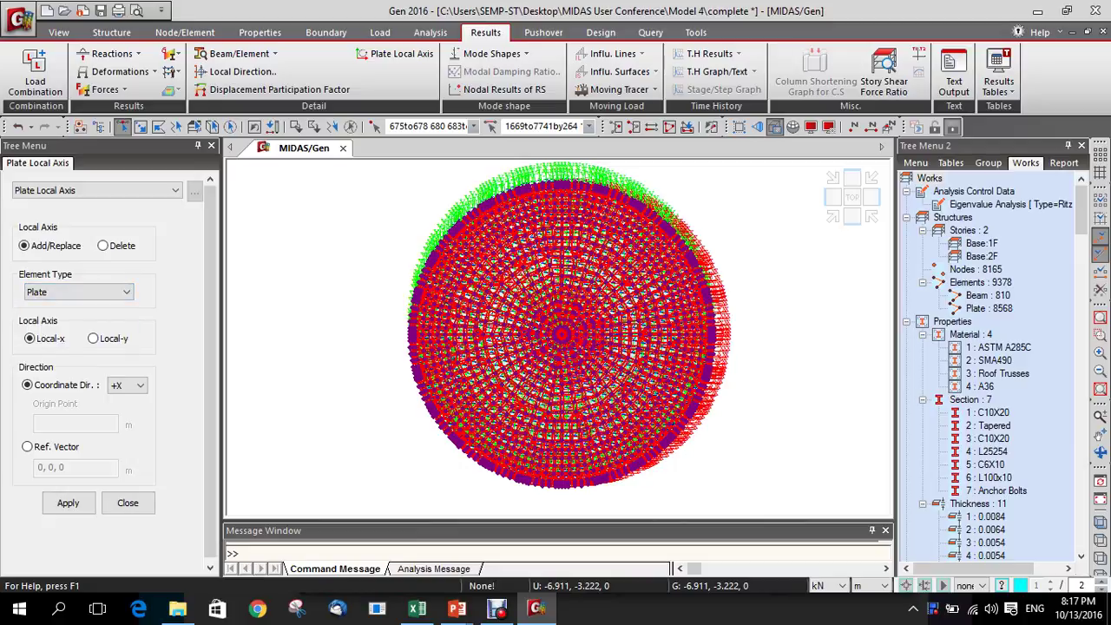
left_click(126, 384)
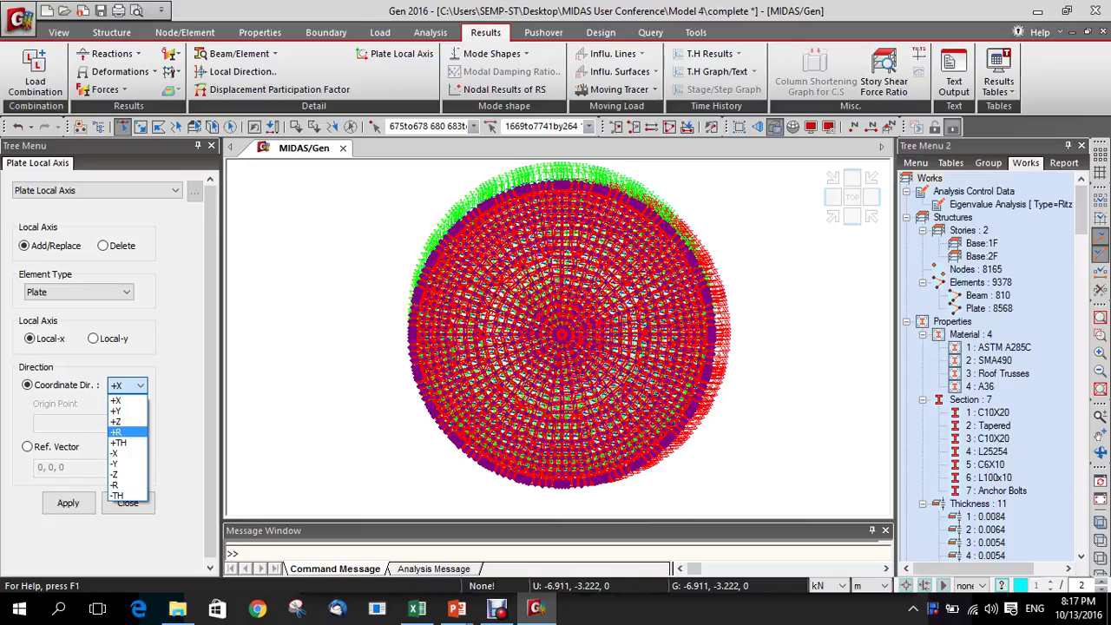
left_click(116, 432)
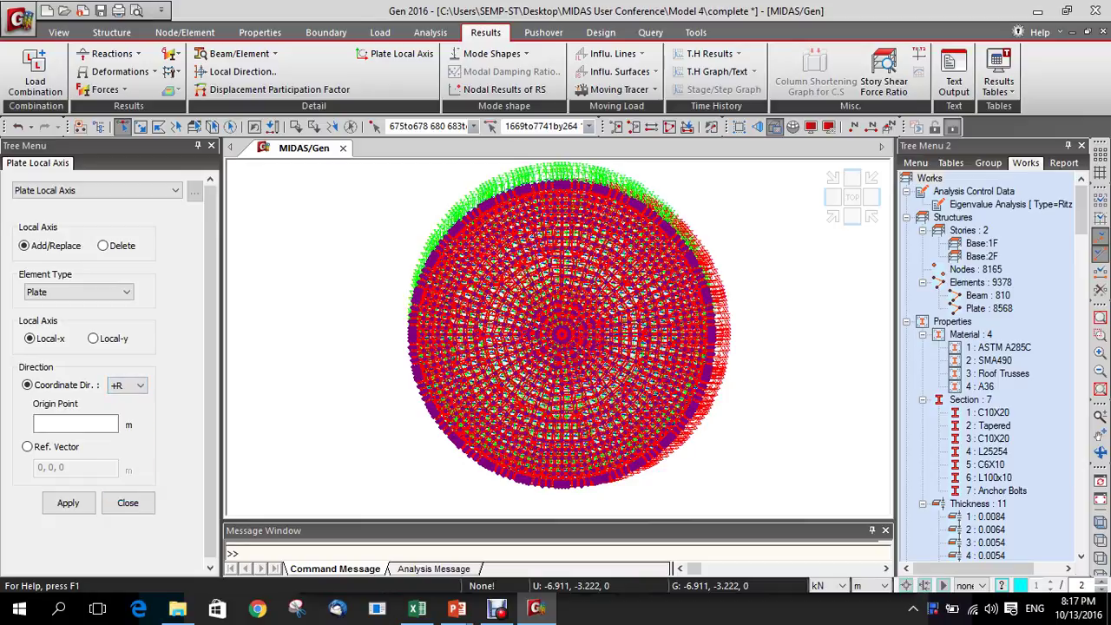
Apply the radial direction with its origin point at the base's centre node (0, 0, 0) and check the plates' axes there.
left_click(75, 422)
left_click(562, 333)
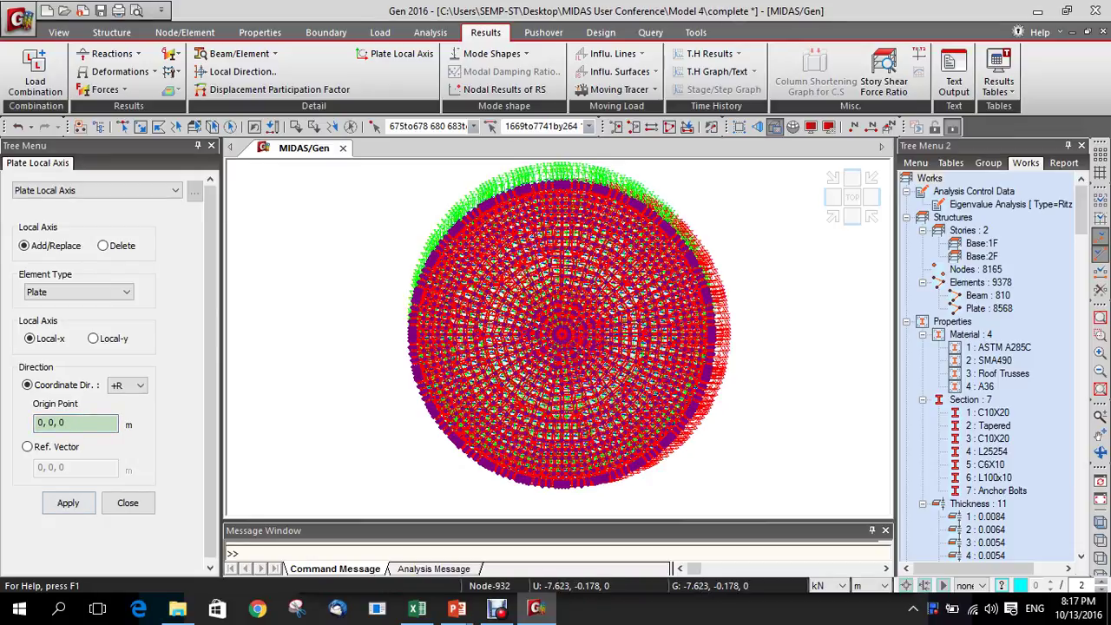
left_click(68, 503)
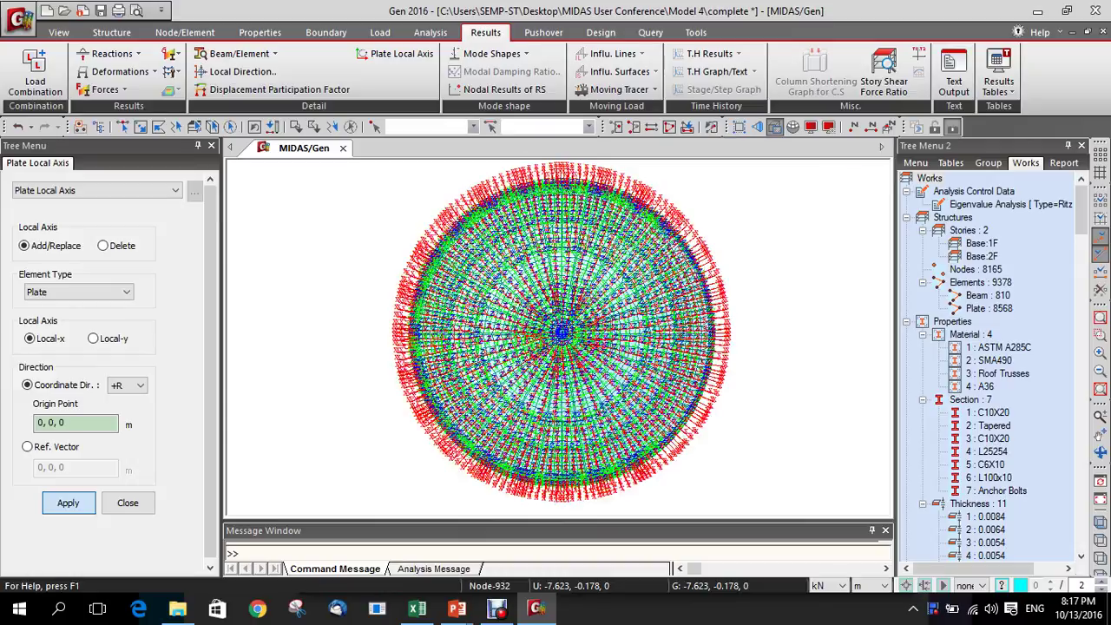
scroll(545, 348, "up", 5)
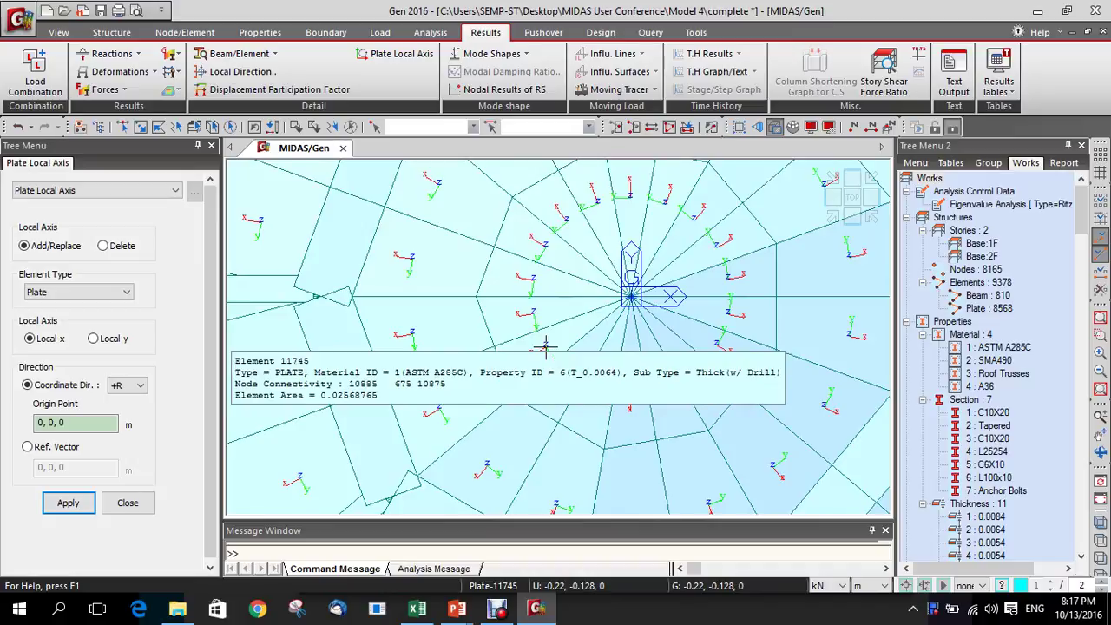
scroll(566, 373, "down", 3)
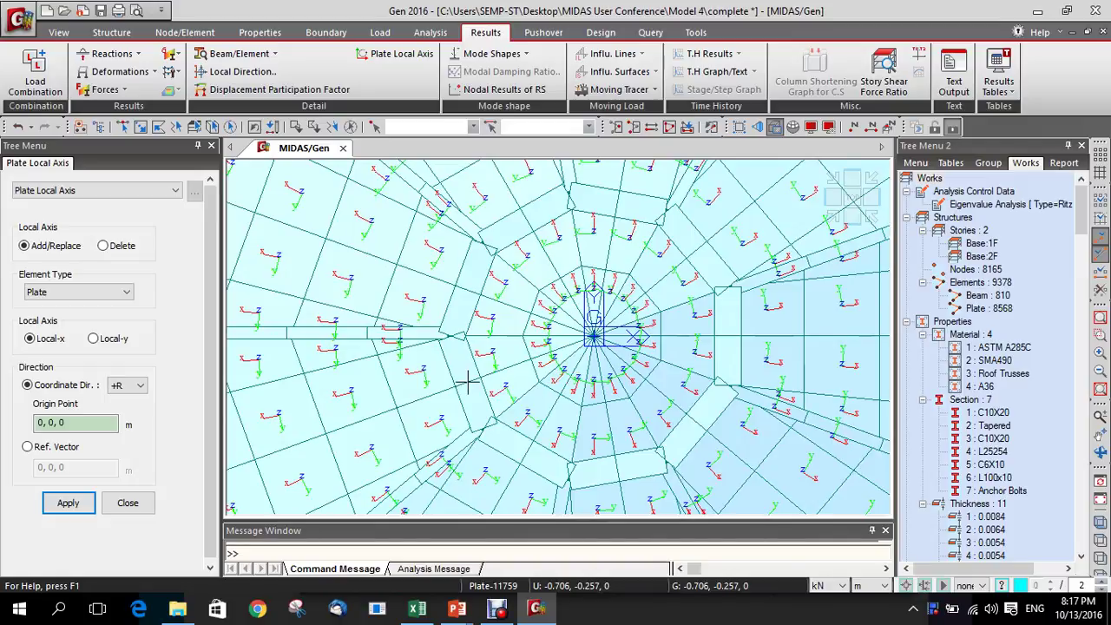
Switch the plate local axis direction definition to Ref. Vector.
left_click(28, 446)
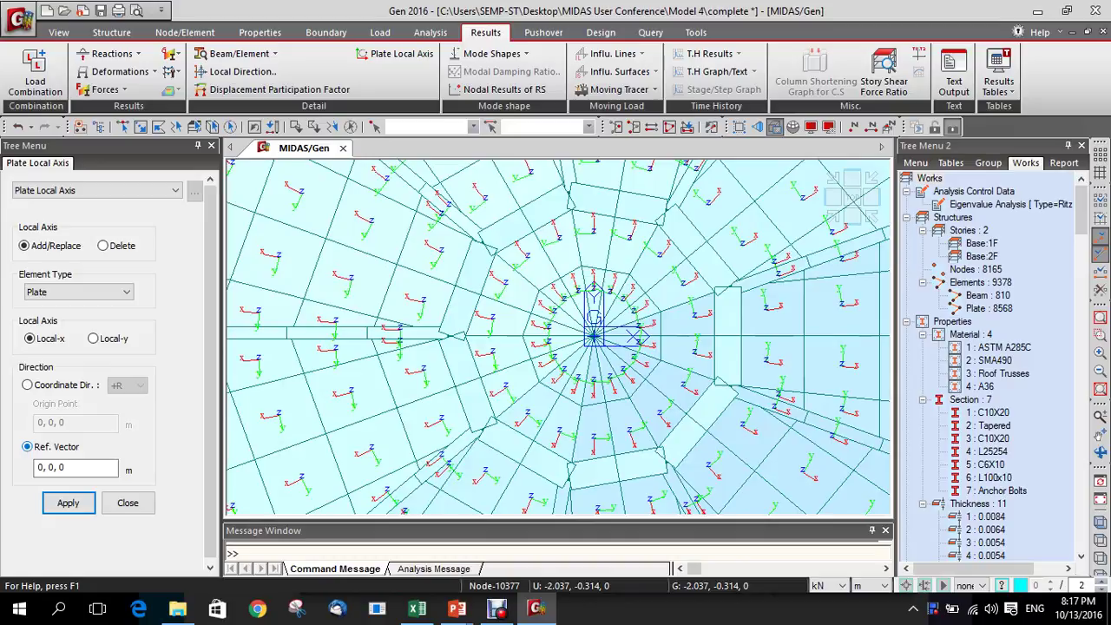